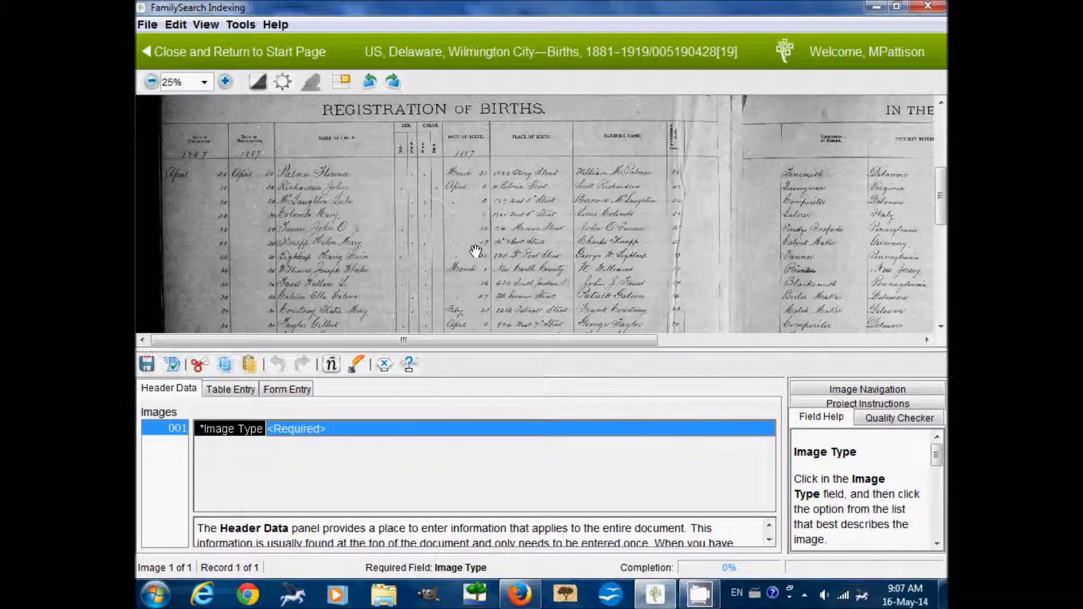
Set the image type in the header data to Normal.
{"action": "scroll", "coordinate": [446, 282], "scroll_direction": "down", "scroll_amount": 2}
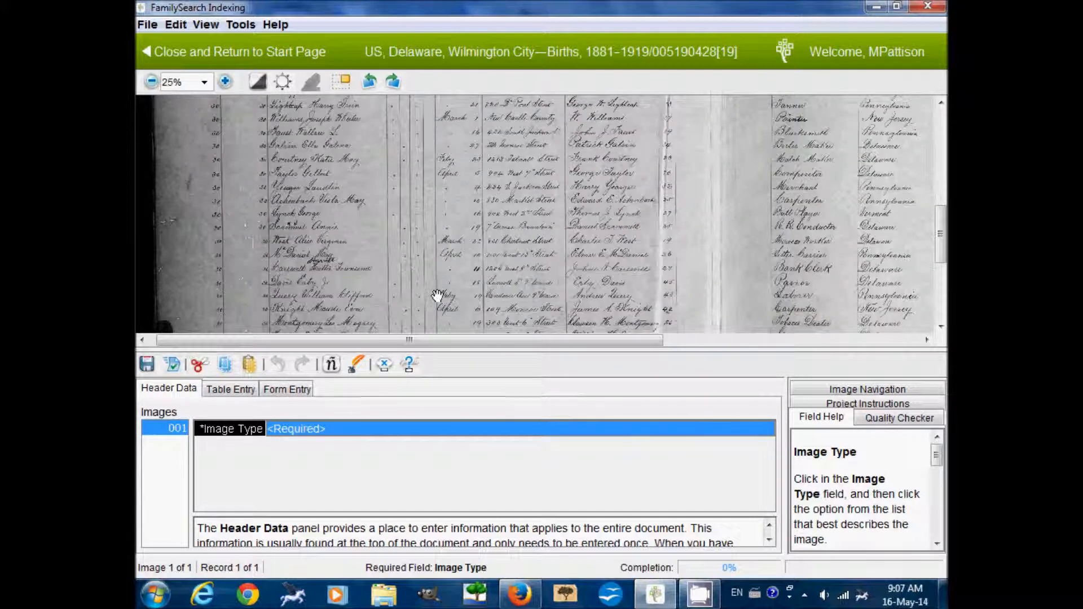
{"action": "scroll", "coordinate": [437, 254], "scroll_direction": "down", "scroll_amount": 5}
{"action": "scroll", "coordinate": [638, 153], "scroll_direction": "up", "scroll_amount": 6}
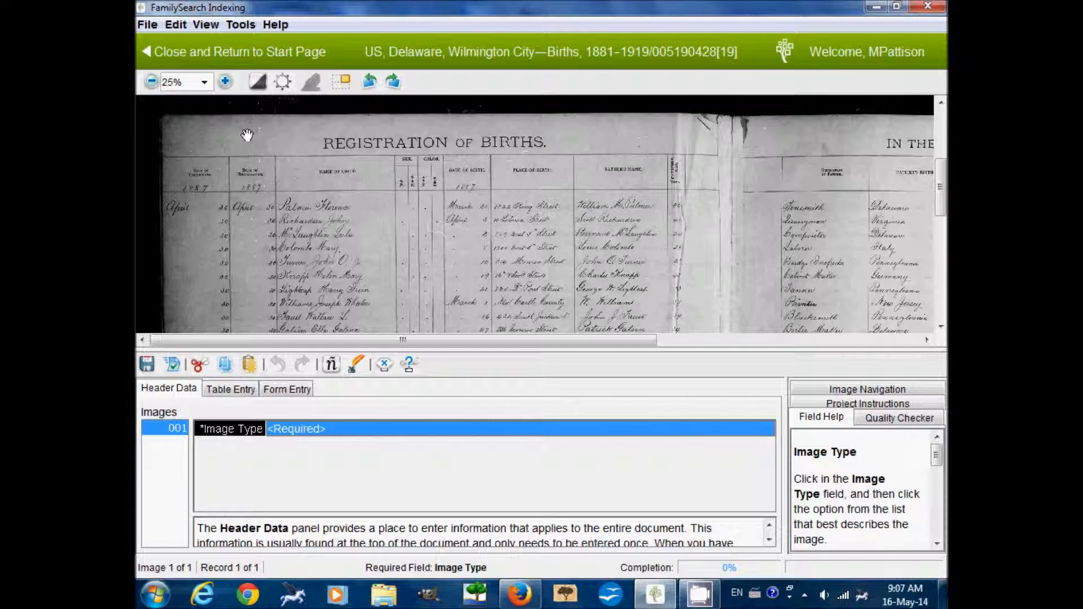
{"action": "left_click", "coordinate": [231, 83]}
{"action": "left_click", "coordinate": [232, 84]}
{"action": "left_click", "coordinate": [231, 86]}
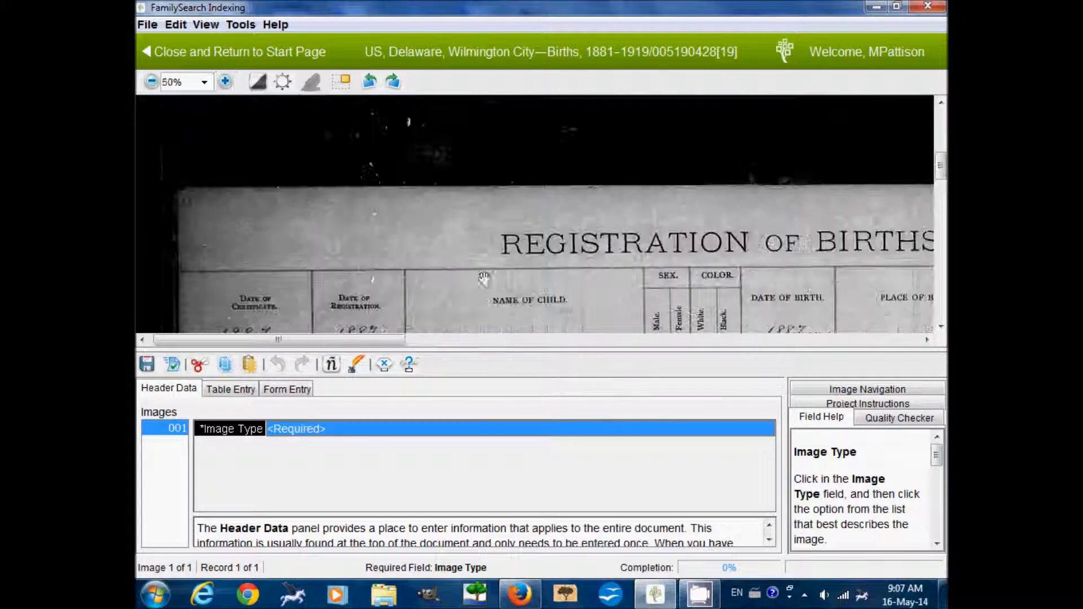
{"action": "left_click_drag", "start_coordinate": [496, 289], "coordinate": [463, 159]}
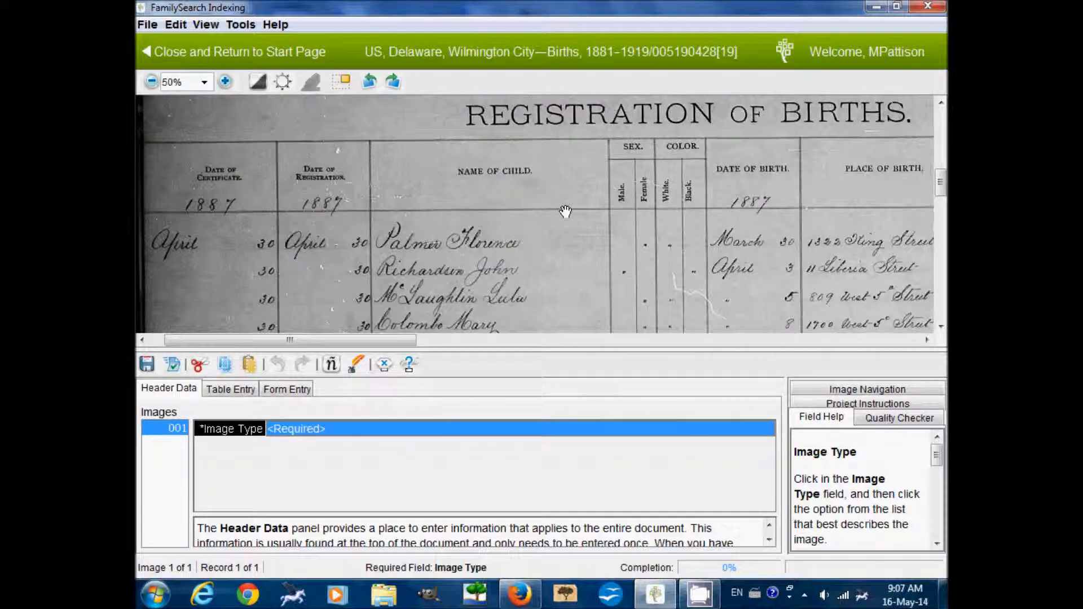
{"action": "left_click", "coordinate": [415, 432]}
{"action": "left_click", "coordinate": [415, 452]}
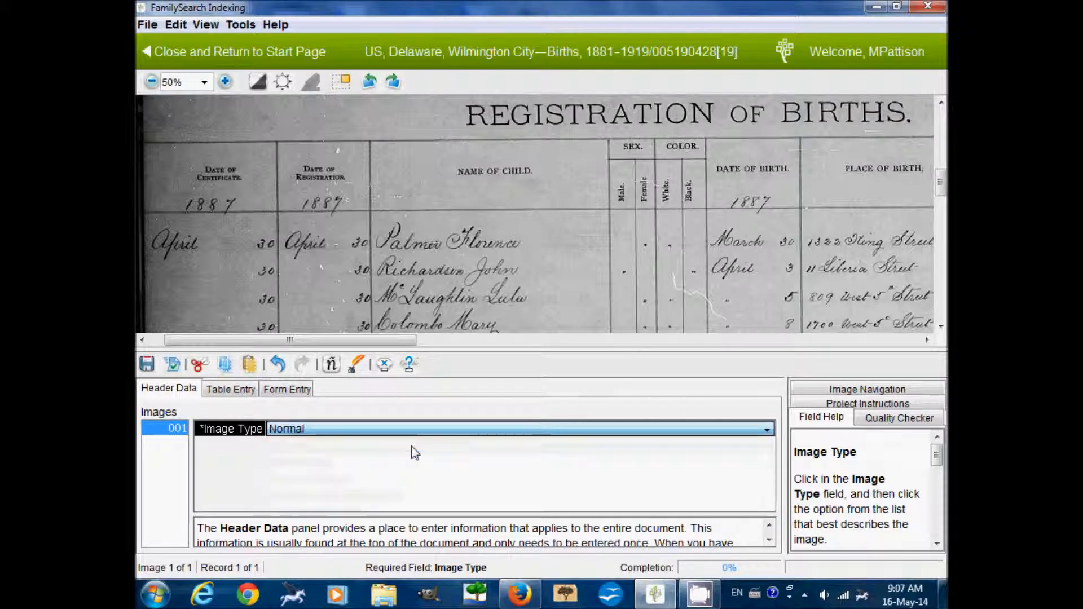
Append blank records to the table entry until it holds 30 records.
{"action": "left_click", "coordinate": [233, 390]}
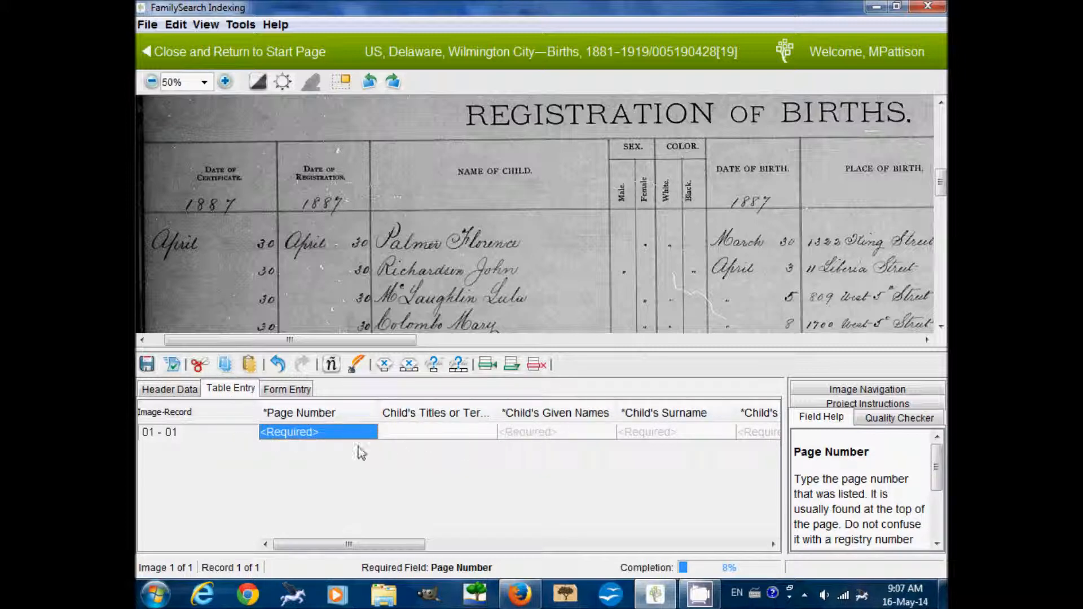
{"action": "mouse_move", "coordinate": [940, 183]}
{"action": "left_mouse_down"}
{"action": "mouse_move", "coordinate": [941, 272]}
{"action": "mouse_move", "coordinate": [941, 181]}
{"action": "left_mouse_up"}
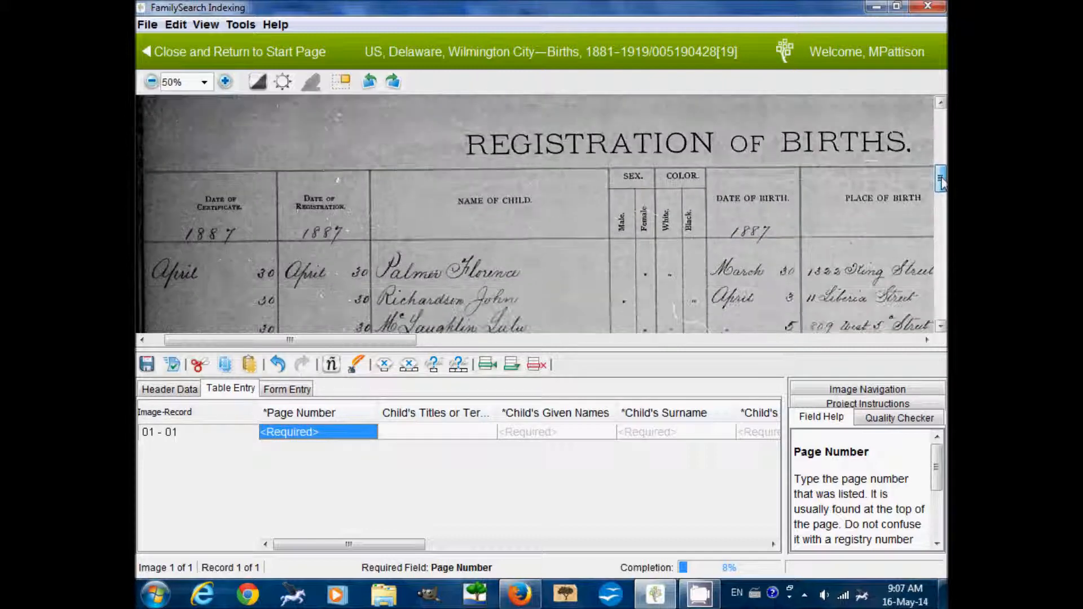
{"action": "left_click", "coordinate": [520, 367]}
{"action": "left_click", "coordinate": [520, 368]}
{"action": "left_click", "coordinate": [520, 368]}
{"action": "left_click", "coordinate": [521, 368]}
{"action": "left_click", "coordinate": [521, 368]}
{"action": "left_click", "coordinate": [520, 368]}
{"action": "left_click", "coordinate": [521, 368]}
{"action": "left_click", "coordinate": [520, 368]}
{"action": "left_click", "coordinate": [521, 368]}
{"action": "left_click", "coordinate": [520, 368]}
{"action": "left_click", "coordinate": [520, 368]}
{"action": "left_click", "coordinate": [521, 368]}
{"action": "left_click", "coordinate": [520, 368]}
{"action": "left_click", "coordinate": [520, 368]}
{"action": "left_click", "coordinate": [520, 368]}
{"action": "left_click", "coordinate": [520, 368]}
{"action": "left_click", "coordinate": [520, 368]}
{"action": "left_click", "coordinate": [520, 368]}
{"action": "left_click", "coordinate": [521, 368]}
{"action": "left_click", "coordinate": [520, 368]}
{"action": "left_click", "coordinate": [520, 367]}
{"action": "left_click", "coordinate": [520, 368]}
{"action": "left_click", "coordinate": [520, 368]}
{"action": "left_click", "coordinate": [520, 368]}
{"action": "left_click", "coordinate": [520, 368]}
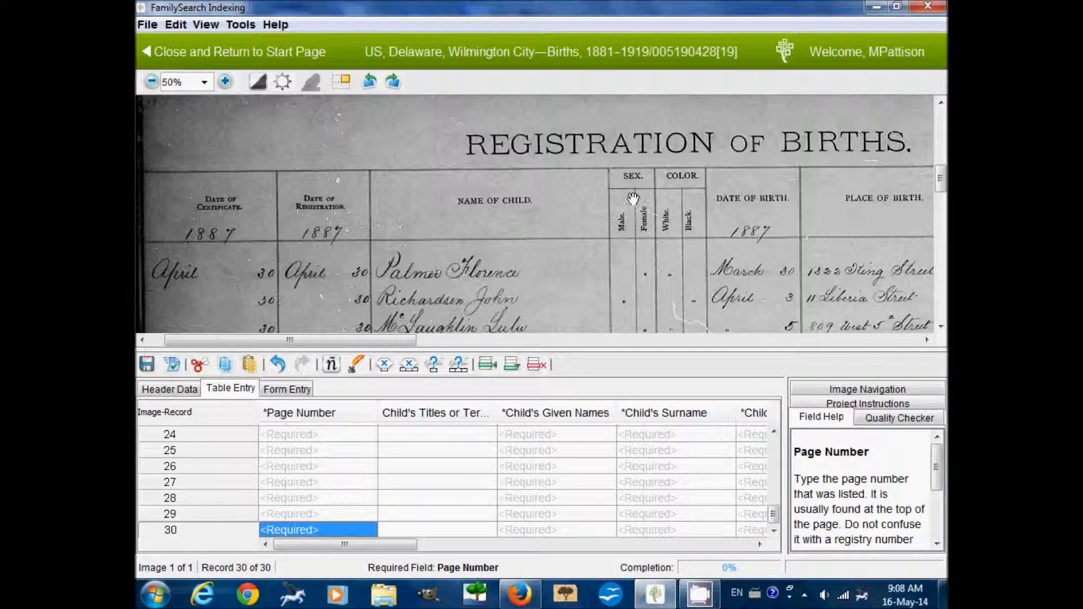
Organize the table fields so that Child's Titles or Terms comes directly after Child's Surname.
{"action": "left_click_drag", "start_coordinate": [774, 512], "coordinate": [773, 446]}
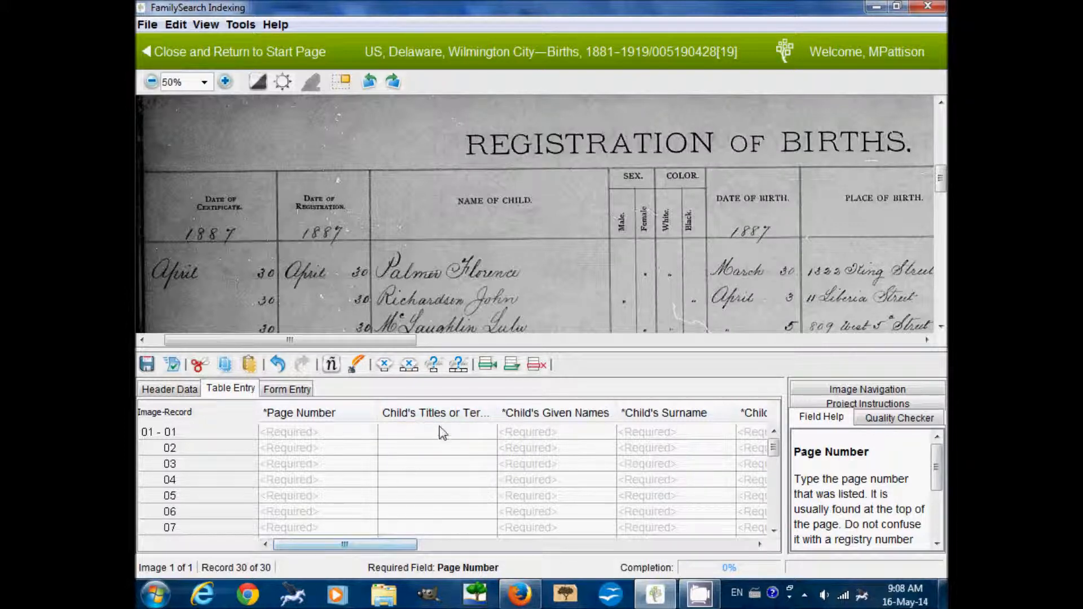
{"action": "left_click_drag", "start_coordinate": [398, 545], "coordinate": [592, 548]}
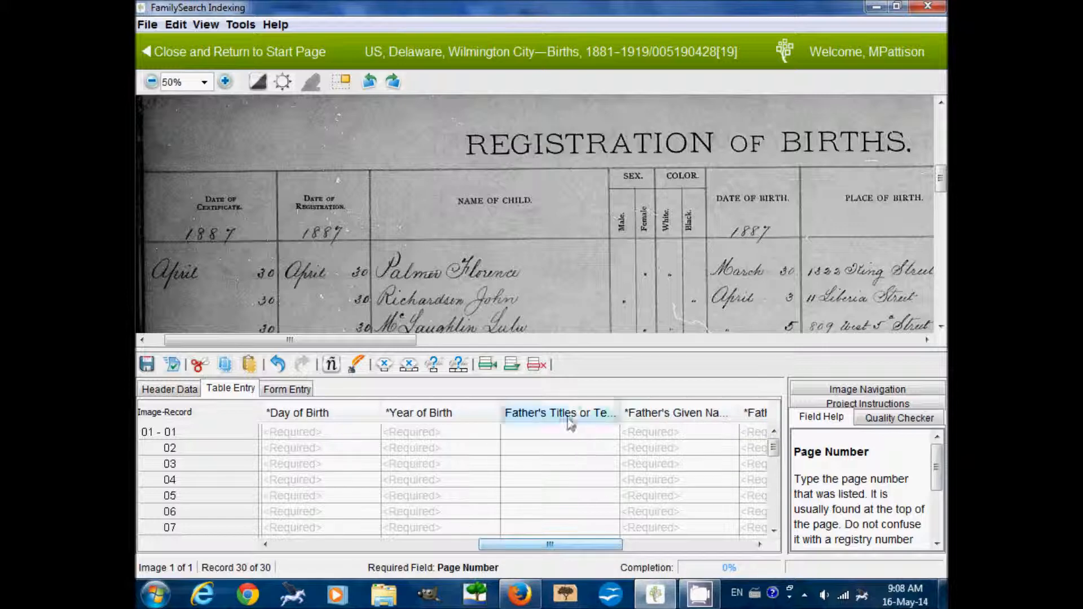
{"action": "left_click_drag", "start_coordinate": [573, 548], "coordinate": [361, 564]}
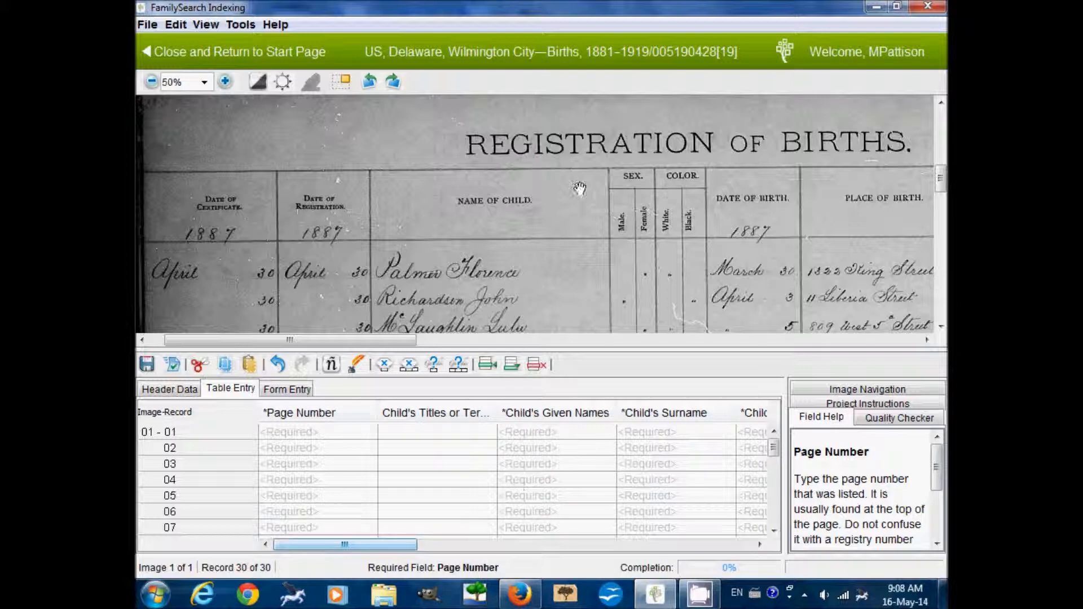
{"action": "left_click", "coordinate": [205, 25]}
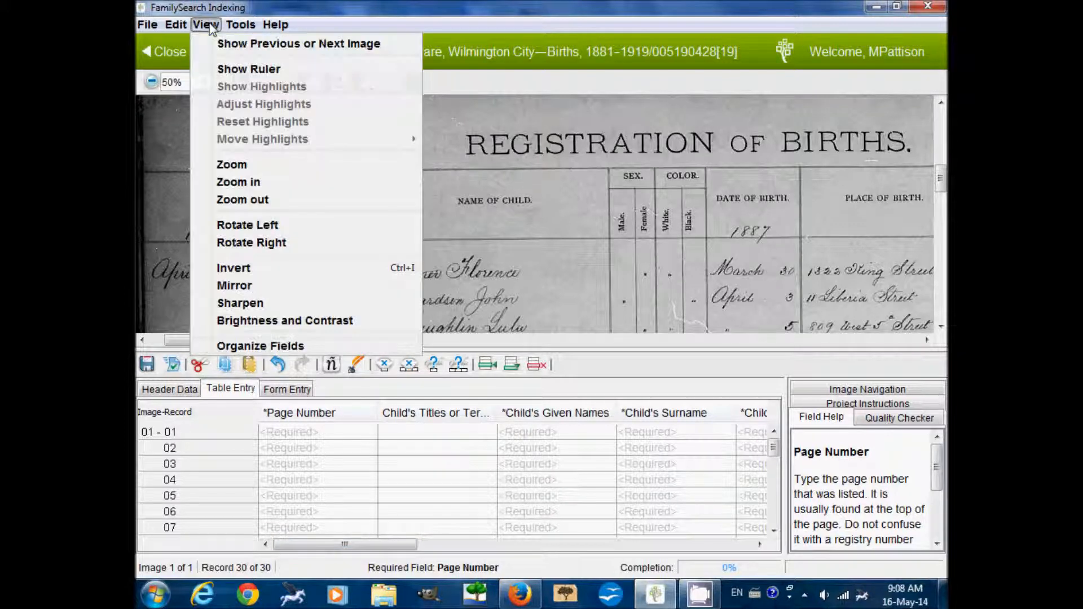
{"action": "left_click", "coordinate": [248, 346]}
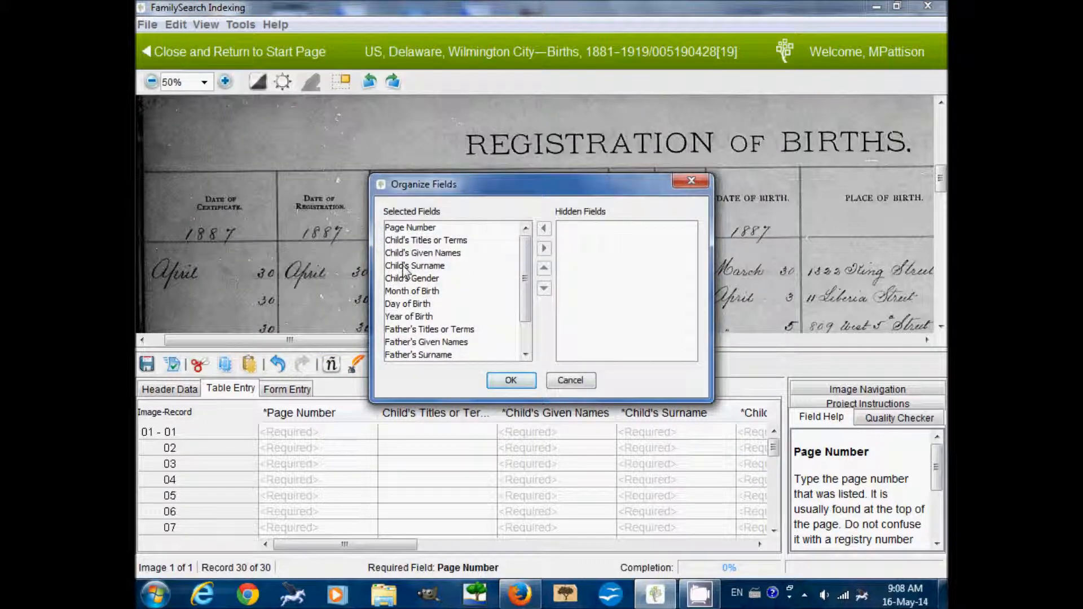
{"action": "left_click", "coordinate": [413, 241]}
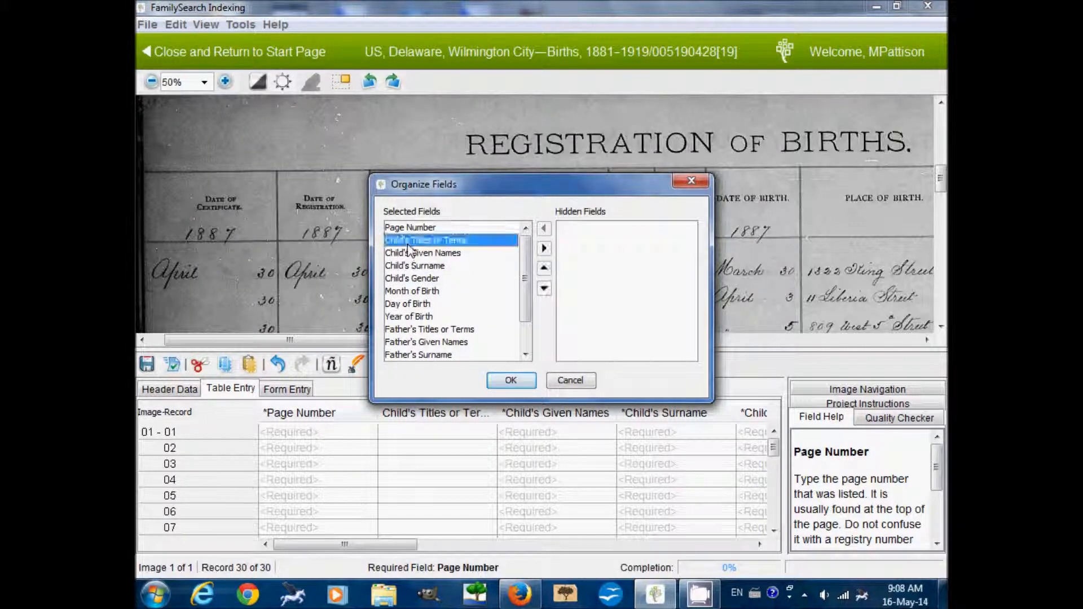
{"action": "left_click", "coordinate": [544, 289]}
{"action": "left_click", "coordinate": [544, 290]}
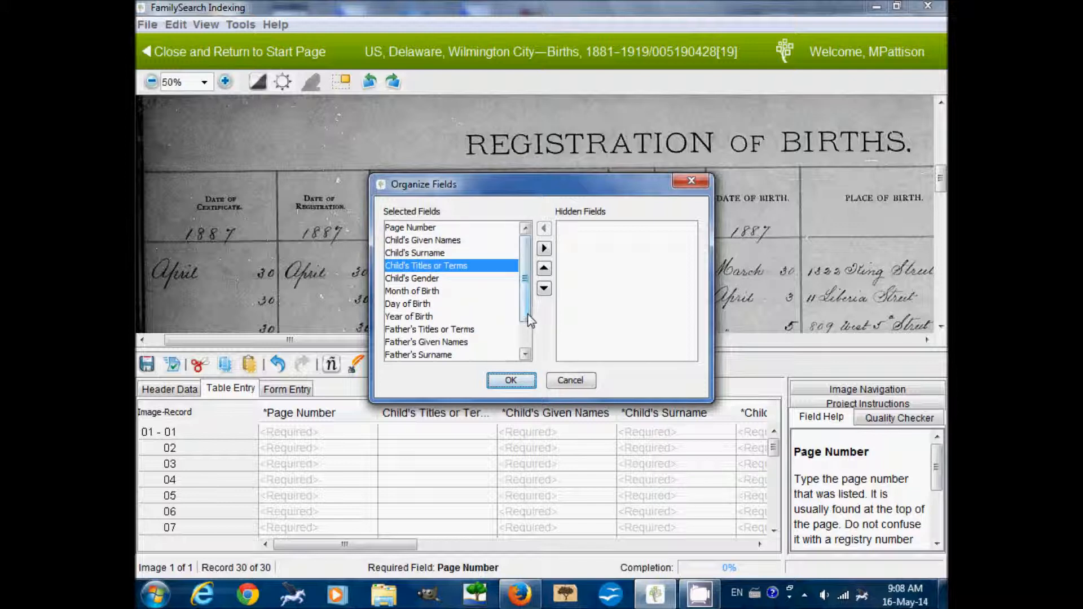
Move Father's Titles or Terms below Father's Surname and Mother's Titles or Terms below Mother's Surname.
{"action": "scroll", "coordinate": [530, 315], "scroll_direction": "down", "scroll_amount": 1}
{"action": "left_click", "coordinate": [457, 292]}
{"action": "left_click", "coordinate": [544, 288]}
{"action": "left_click", "coordinate": [544, 288]}
{"action": "left_click", "coordinate": [470, 329]}
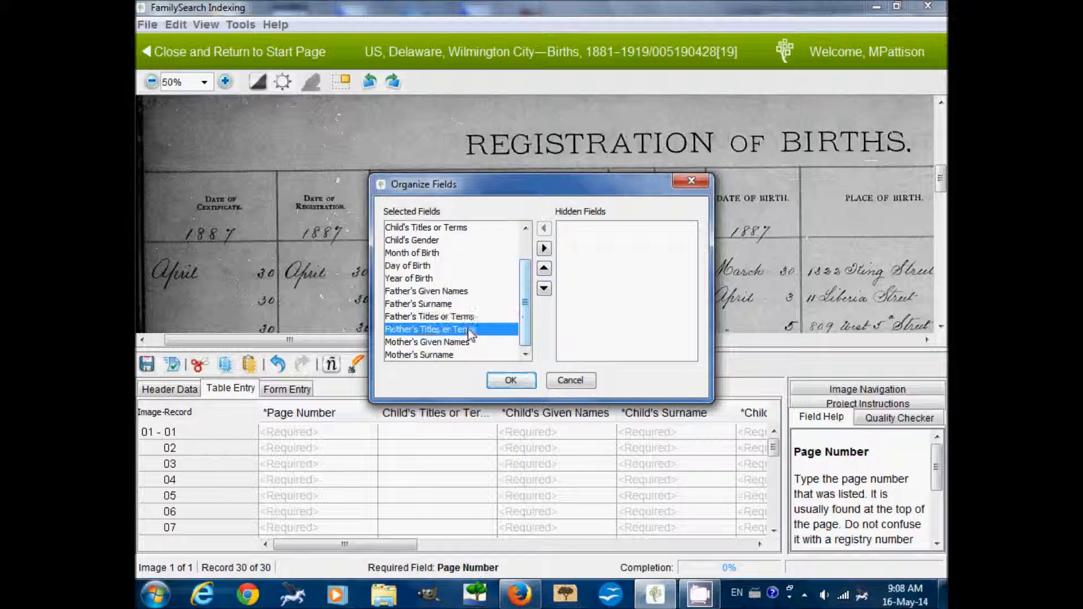
{"action": "left_click", "coordinate": [544, 288]}
{"action": "left_click", "coordinate": [544, 288]}
Hide the Page Number field, unhide it and return it to the start of the selected fields.
{"action": "left_click_drag", "start_coordinate": [526, 323], "coordinate": [525, 285]}
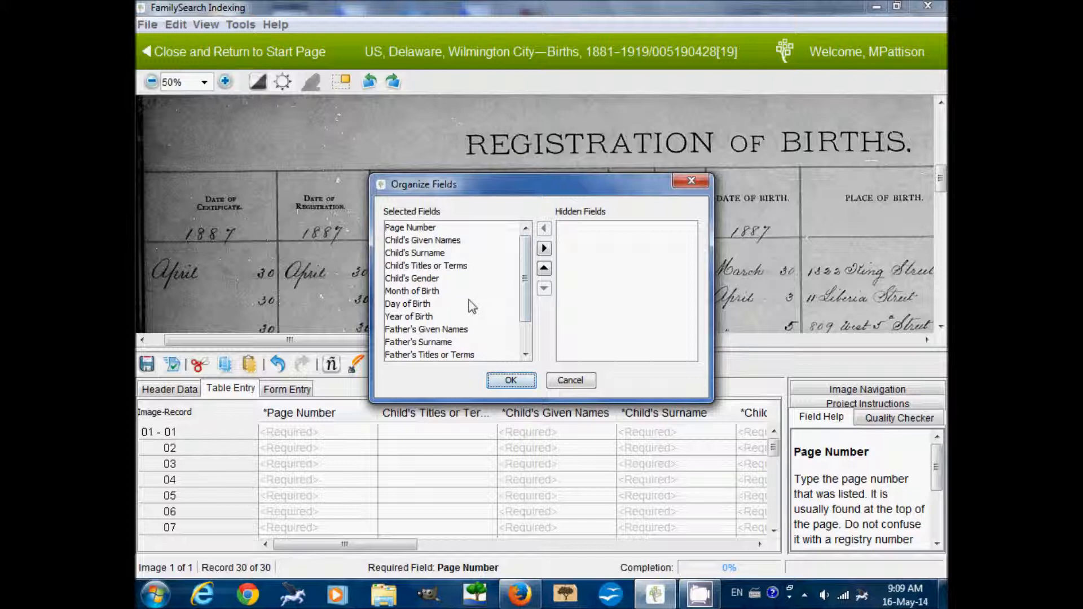
{"action": "left_click", "coordinate": [467, 228]}
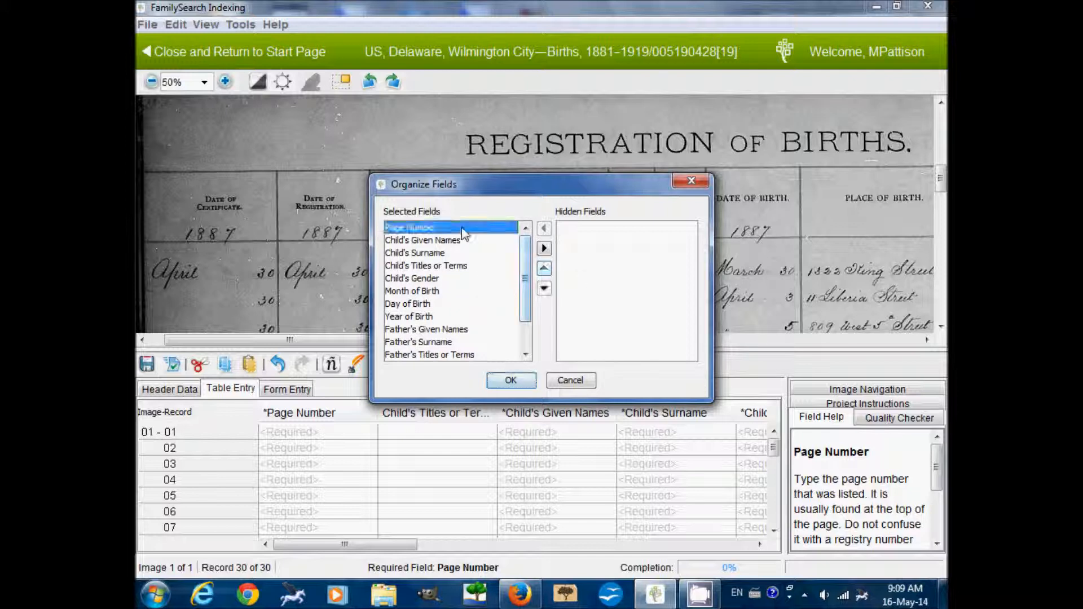
{"action": "left_click", "coordinate": [545, 249]}
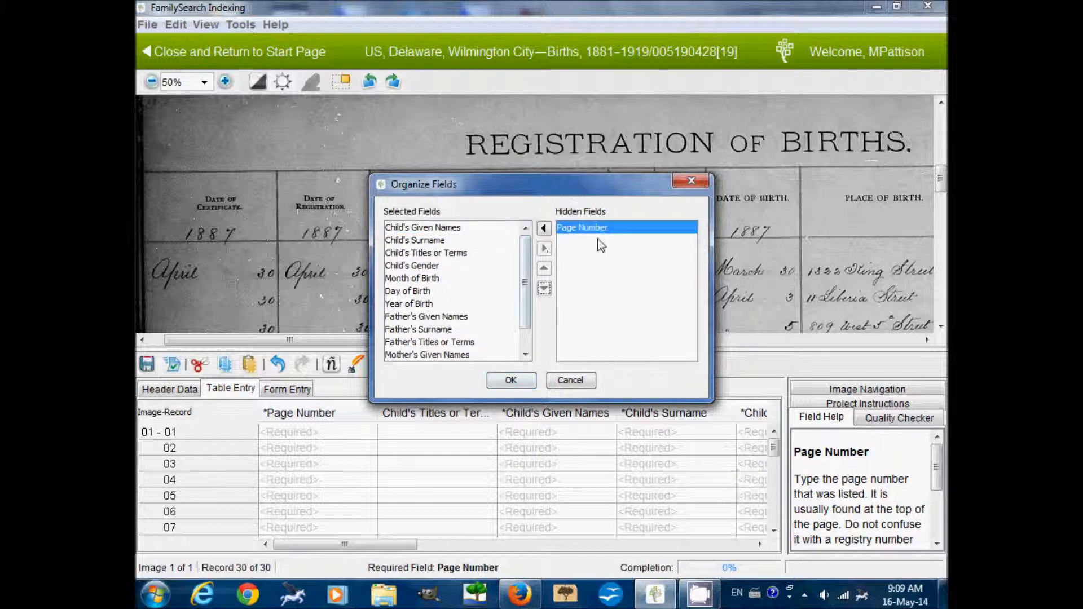
{"action": "left_click", "coordinate": [543, 229]}
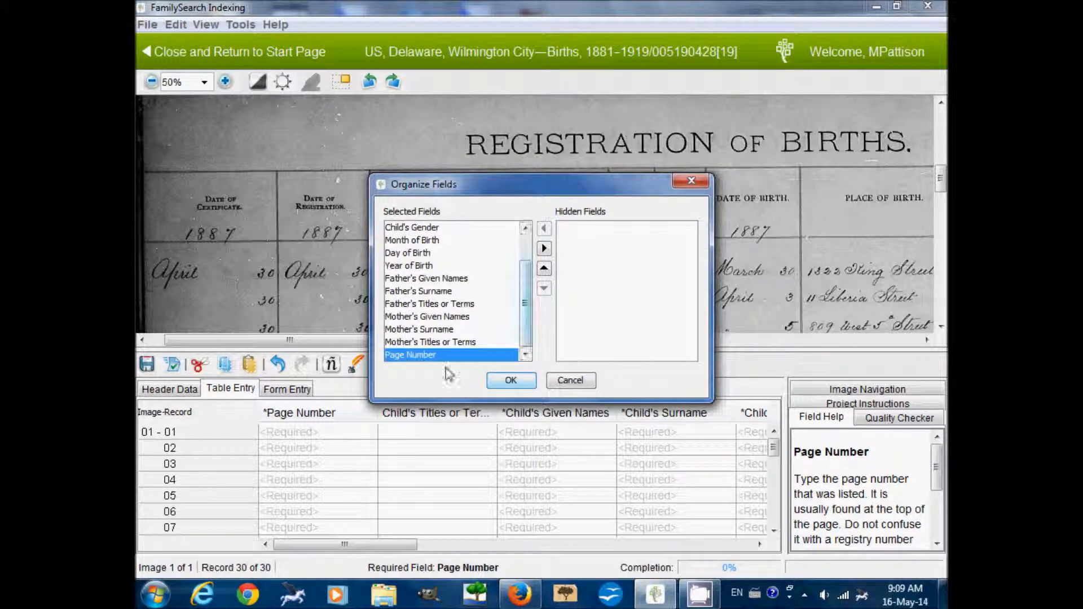
{"action": "left_click", "coordinate": [545, 270]}
{"action": "left_click", "coordinate": [545, 270]}
{"action": "left_click", "coordinate": [545, 269]}
{"action": "left_click", "coordinate": [545, 269]}
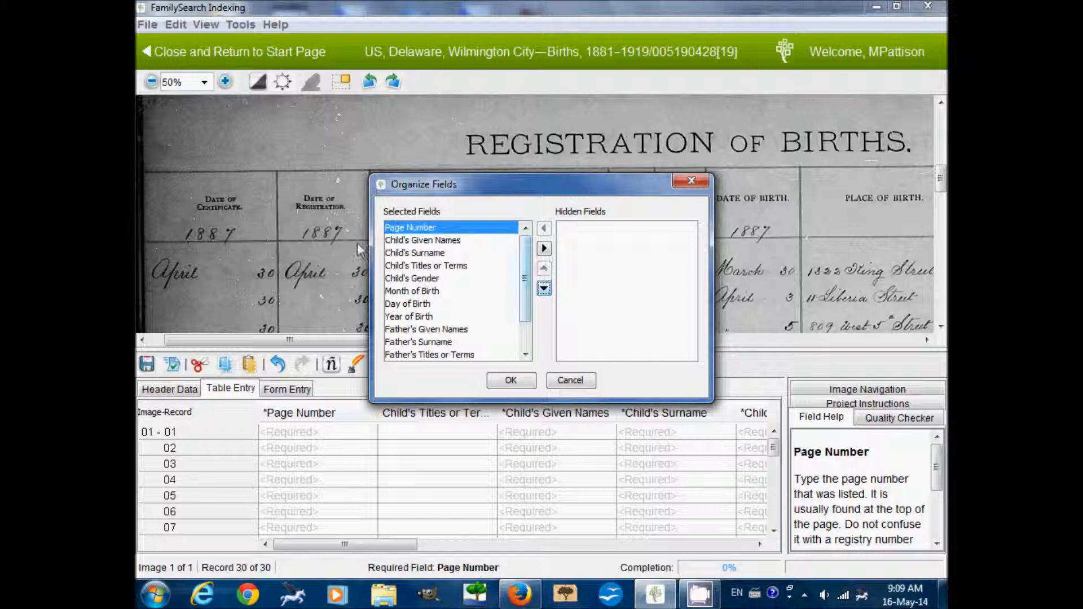
Apply the new field order to the table.
{"action": "left_click", "coordinate": [511, 381]}
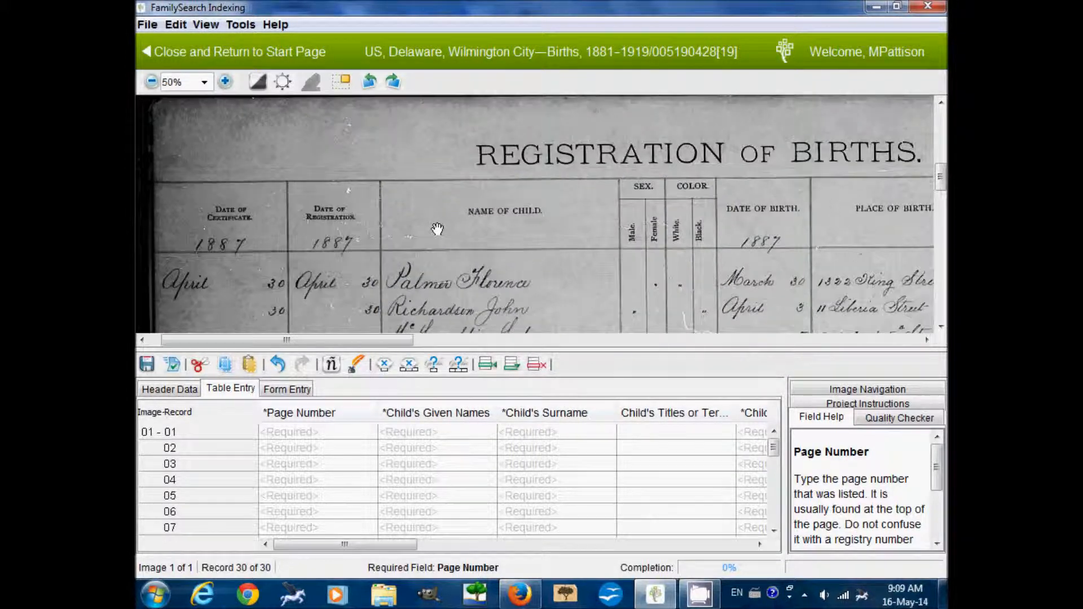
Enter page number 10 in the first record and ditto it to all records below.
{"action": "left_click", "coordinate": [347, 431]}
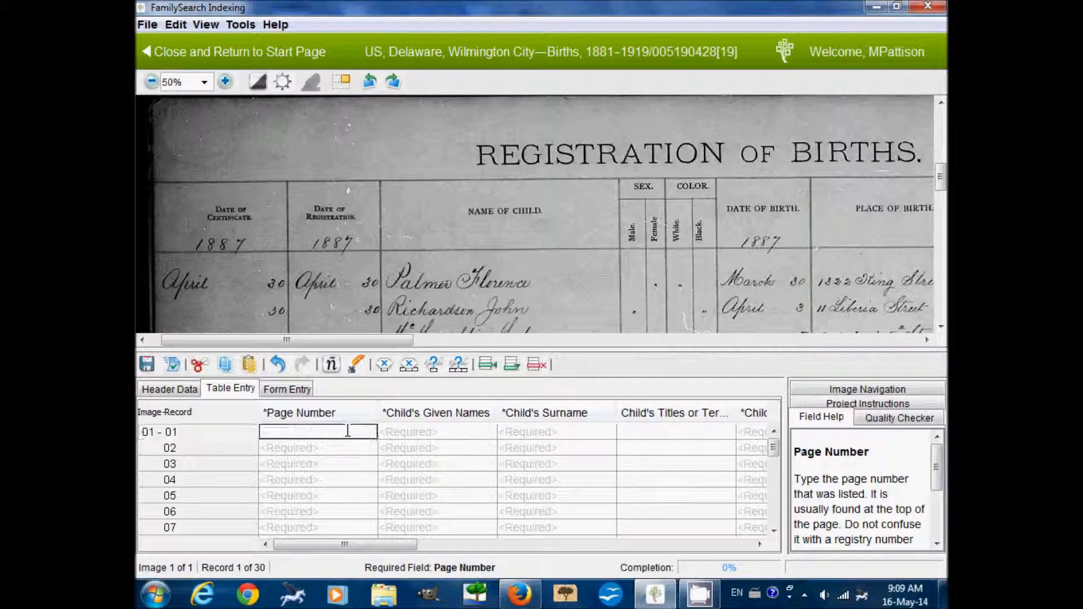
{"action": "left_click_drag", "start_coordinate": [425, 200], "coordinate": [433, 228]}
{"action": "left_click_drag", "start_coordinate": [836, 252], "coordinate": [441, 247]}
{"action": "left_click_drag", "start_coordinate": [796, 248], "coordinate": [423, 261]}
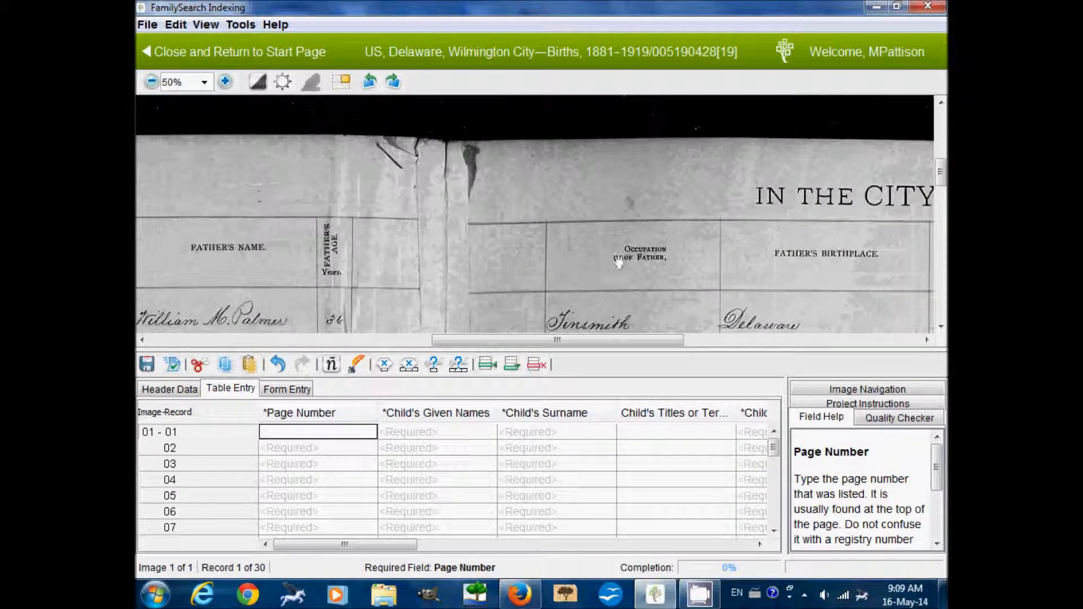
{"action": "left_click_drag", "start_coordinate": [812, 265], "coordinate": [426, 248]}
{"action": "left_click_drag", "start_coordinate": [772, 254], "coordinate": [448, 249]}
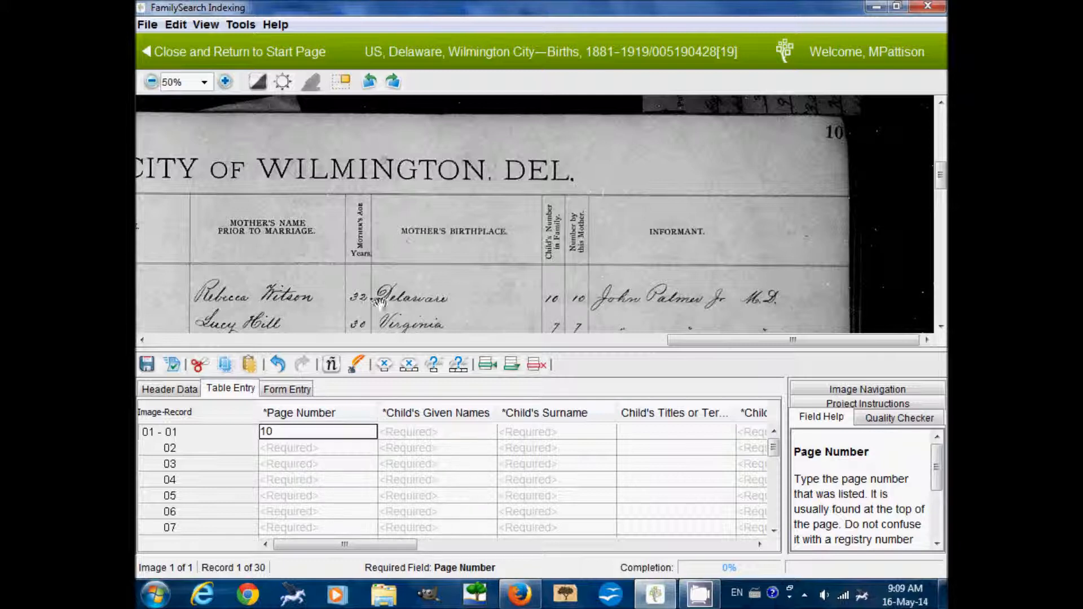
{"action": "left_click", "coordinate": [177, 25]}
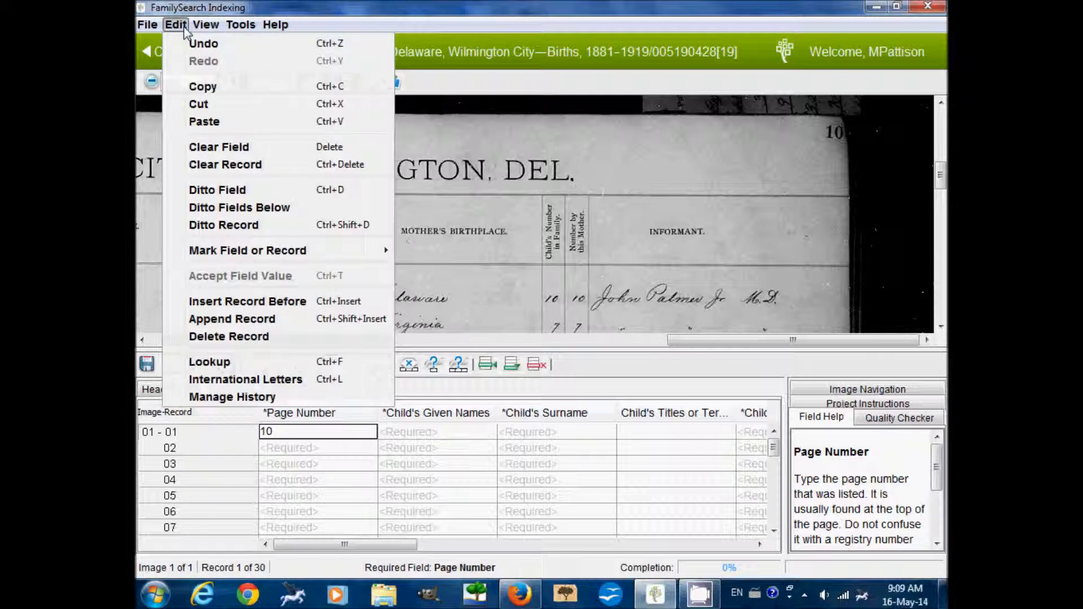
{"action": "left_click", "coordinate": [221, 208]}
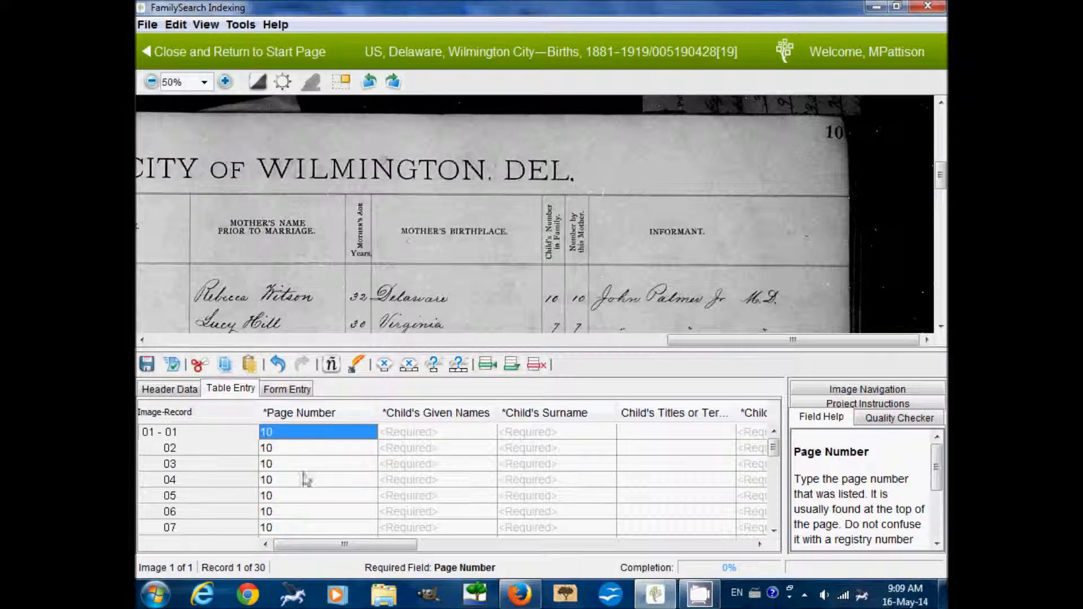
Enter the given name and surname of the first child listed in the register in record 01.
{"action": "left_click_drag", "start_coordinate": [207, 257], "coordinate": [668, 211]}
{"action": "left_click_drag", "start_coordinate": [379, 211], "coordinate": [705, 182]}
{"action": "left_click_drag", "start_coordinate": [312, 215], "coordinate": [607, 223]}
{"action": "left_click_drag", "start_coordinate": [353, 225], "coordinate": [525, 222]}
{"action": "left_click_drag", "start_coordinate": [402, 210], "coordinate": [482, 225]}
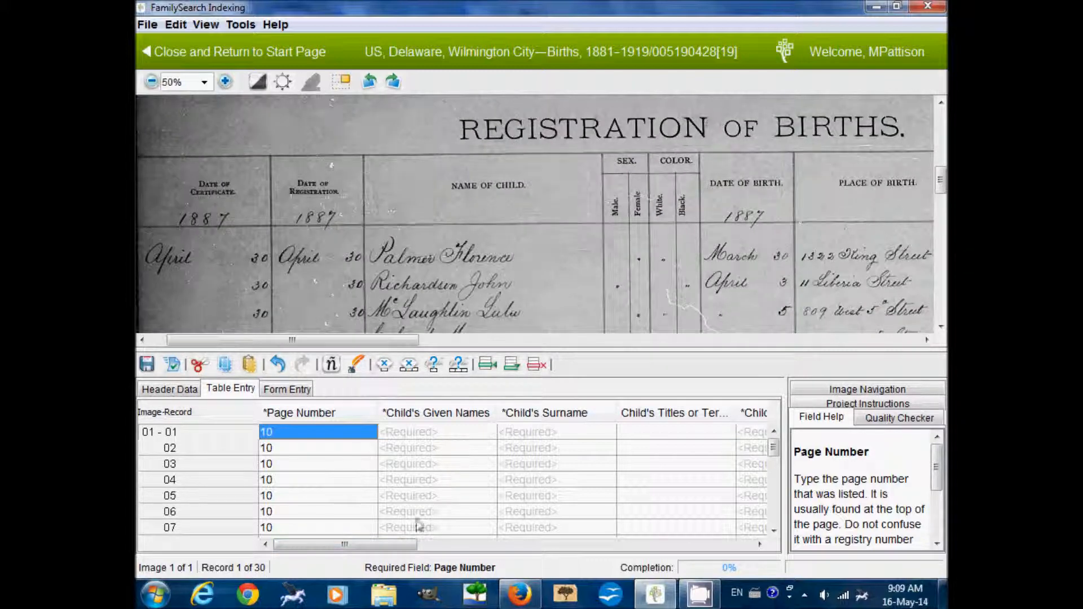
{"action": "left_click", "coordinate": [417, 437]}
{"action": "left_click_drag", "start_coordinate": [637, 247], "coordinate": [567, 253]}
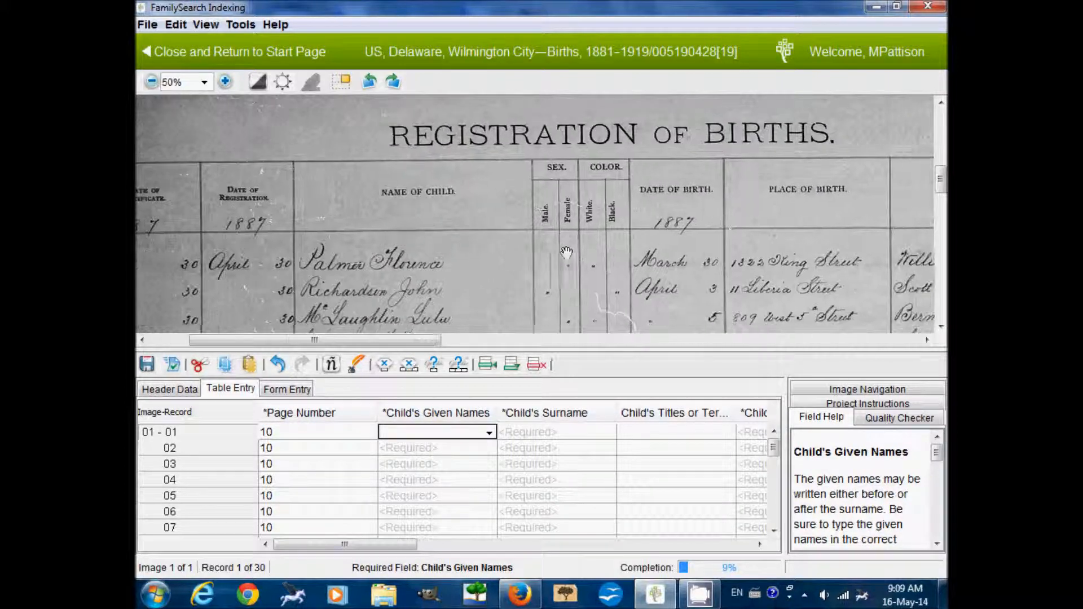
{"action": "left_click_drag", "start_coordinate": [449, 225], "coordinate": [333, 270]}
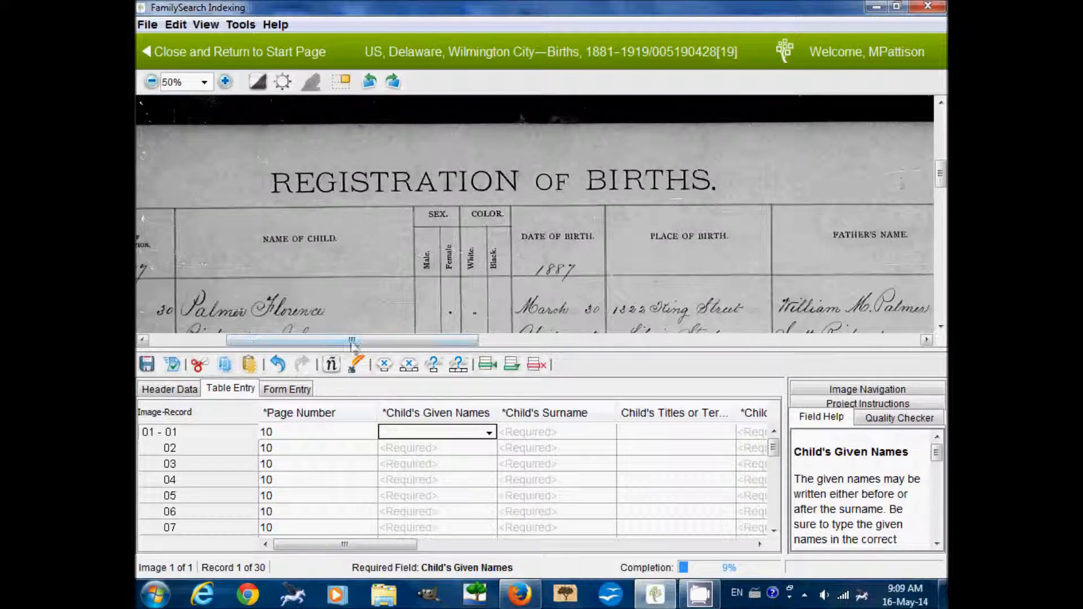
{"action": "left_click_drag", "start_coordinate": [568, 292], "coordinate": [544, 292]}
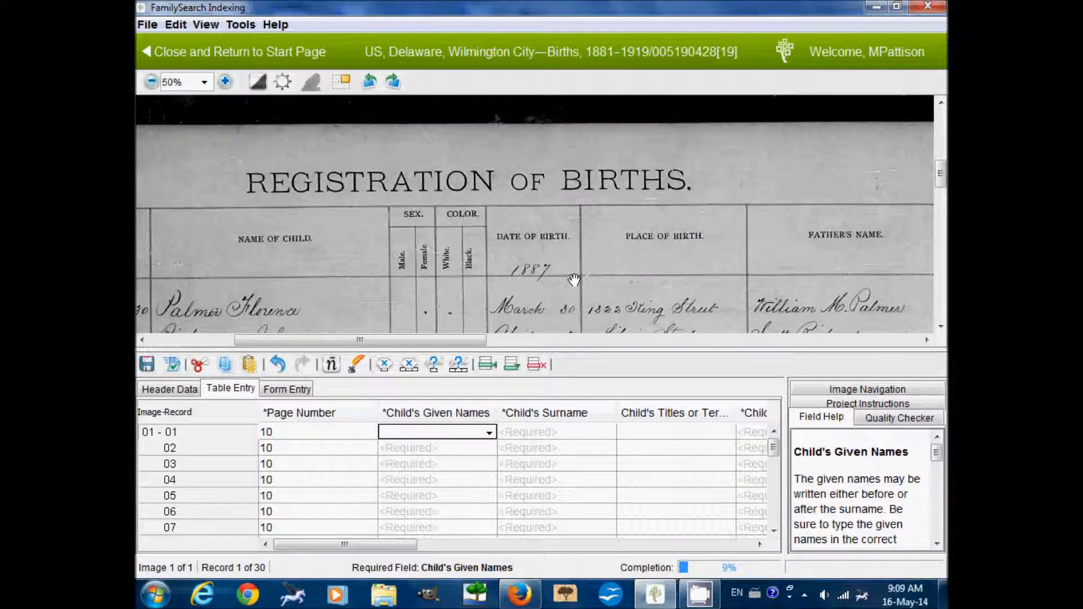
{"action": "left_click_drag", "start_coordinate": [512, 275], "coordinate": [523, 205]}
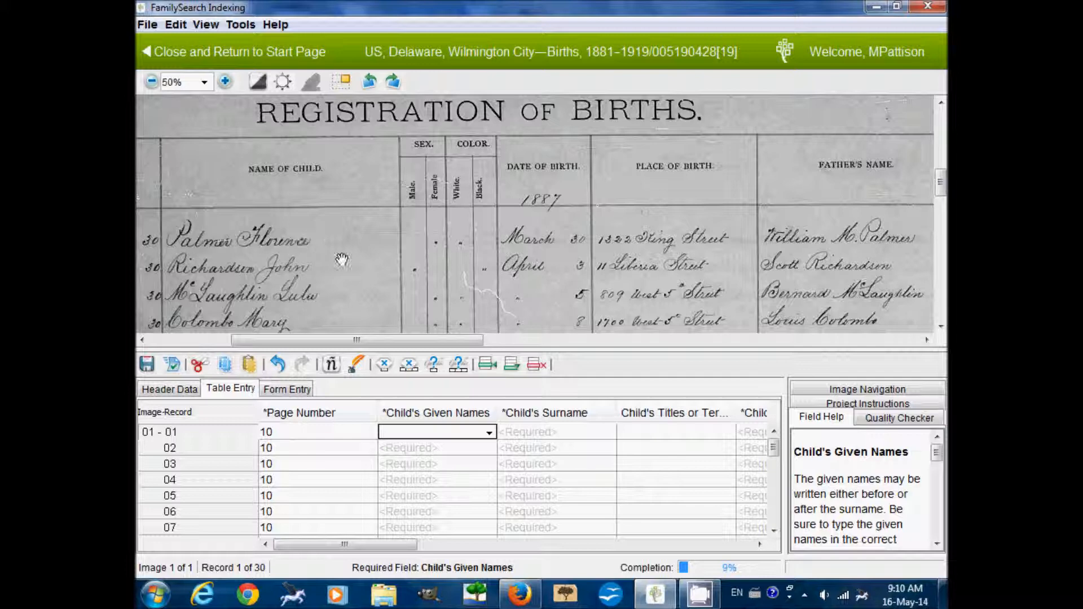
{"action": "left_click_drag", "start_coordinate": [336, 295], "coordinate": [366, 193]}
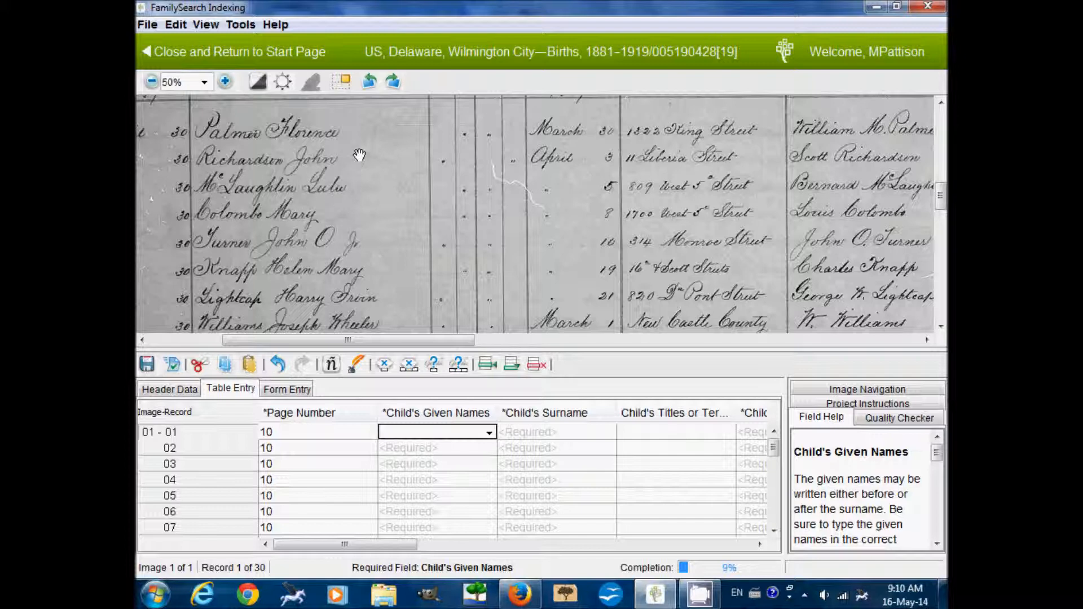
{"action": "left_click_drag", "start_coordinate": [361, 152], "coordinate": [339, 298]}
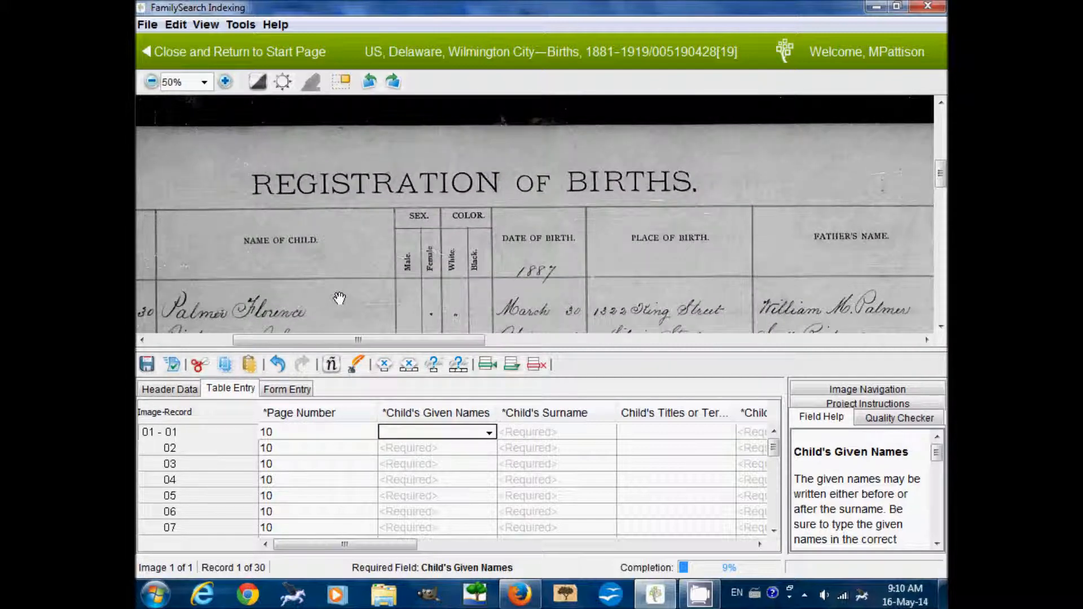
{"action": "key", "text": "Tab"}
{"action": "type", "text": "Pal"}
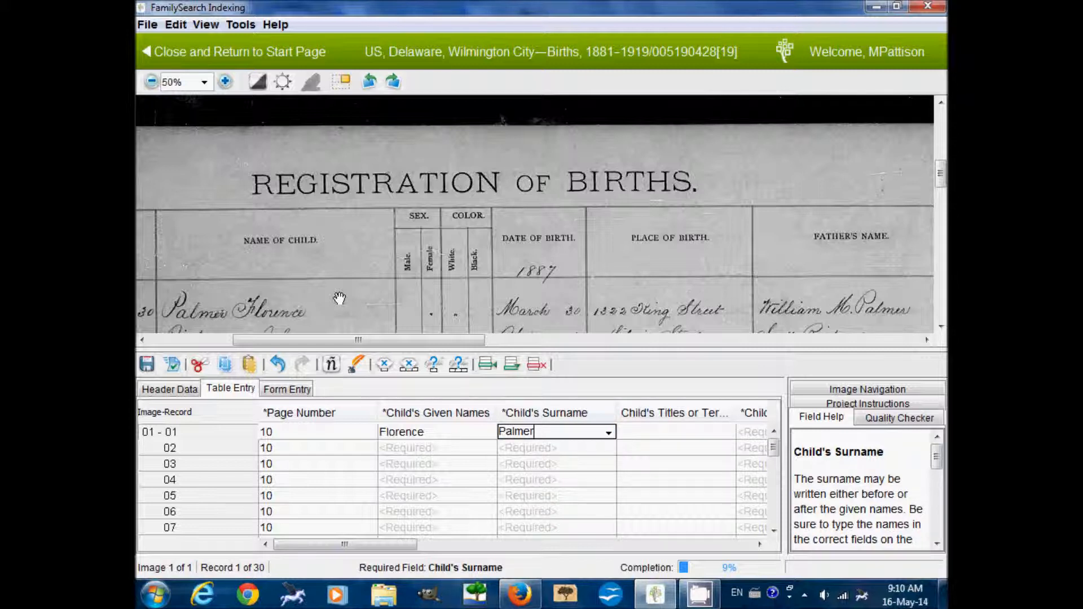
{"action": "left_click", "coordinate": [205, 24]}
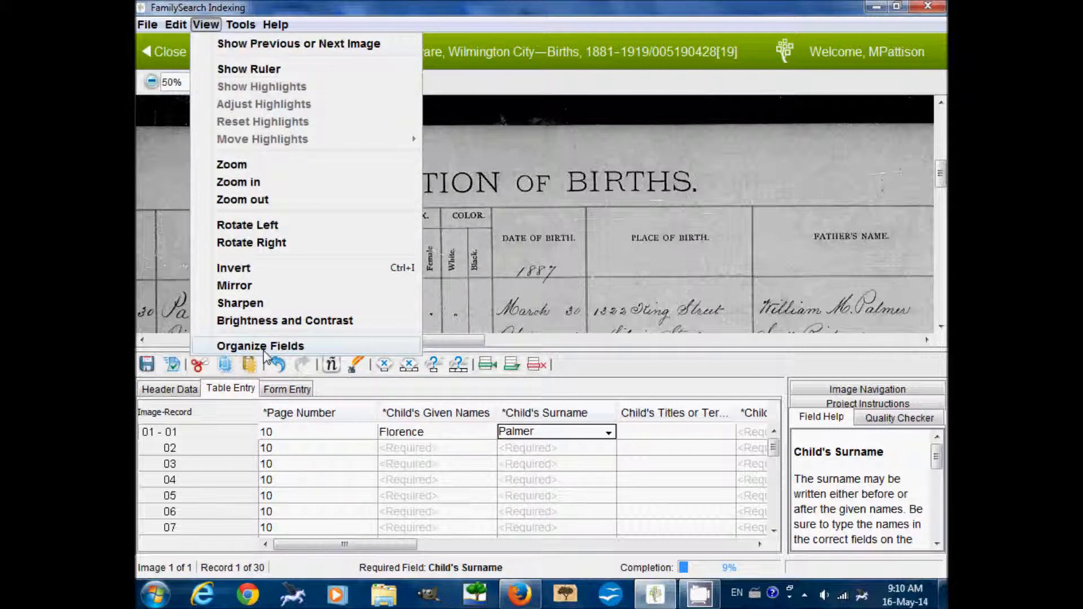
{"action": "left_click", "coordinate": [195, 7]}
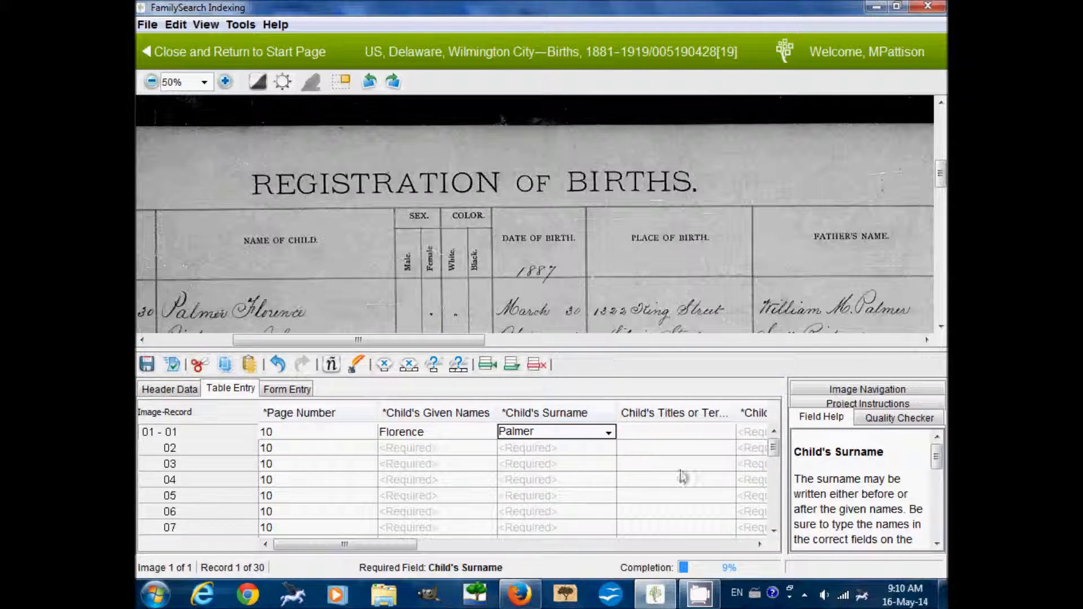
Leave the child's titles or terms blank in record 01 and enter F as the child's gender.
{"action": "left_click", "coordinate": [643, 440]}
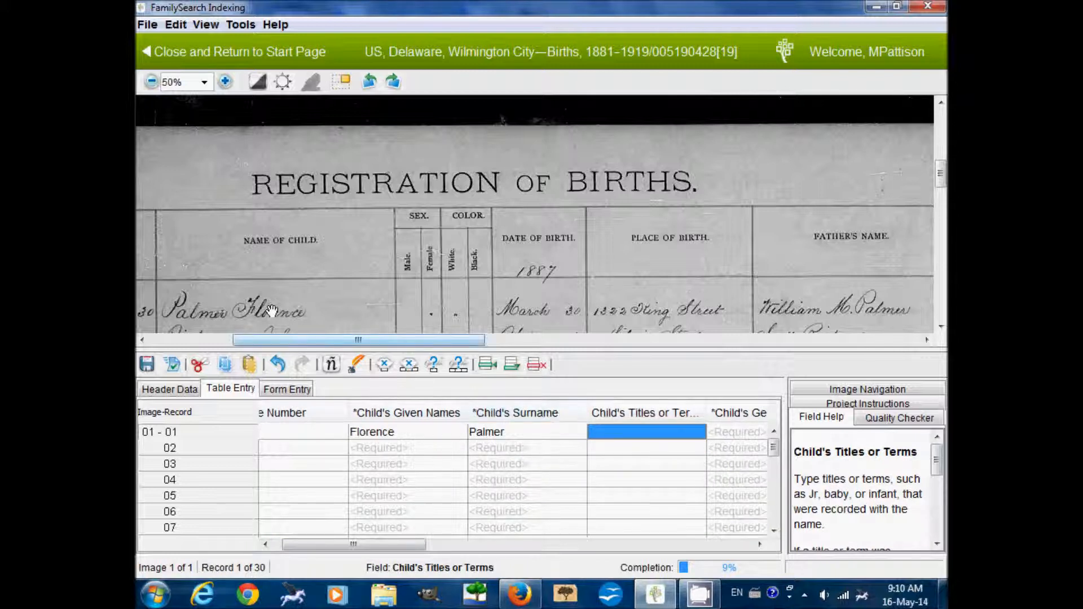
{"action": "key", "text": "Tab"}
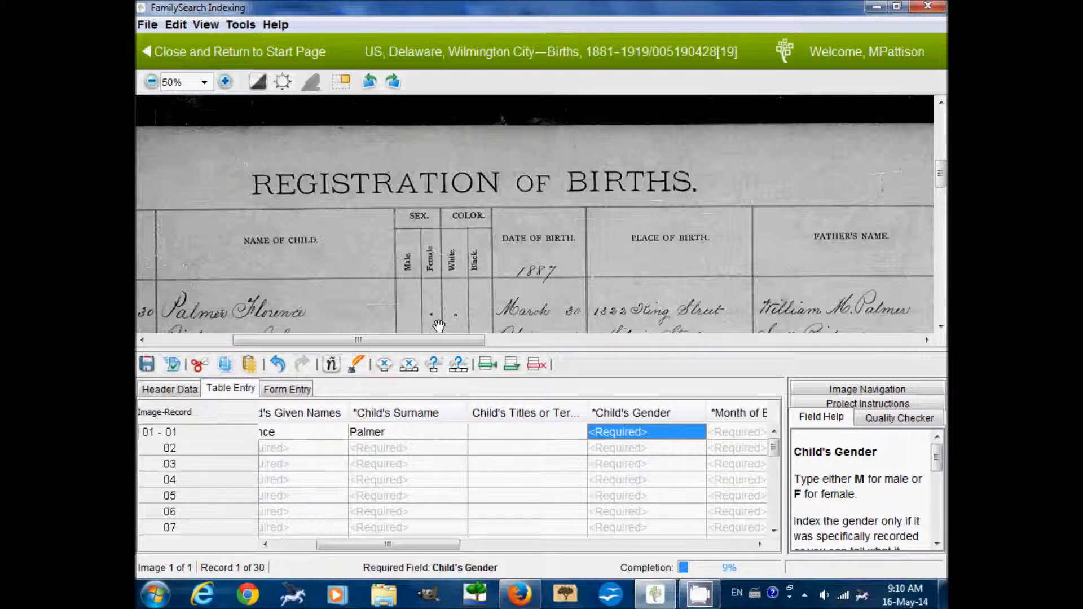
{"action": "scroll", "coordinate": [511, 210], "scroll_direction": "down", "scroll_amount": 3}
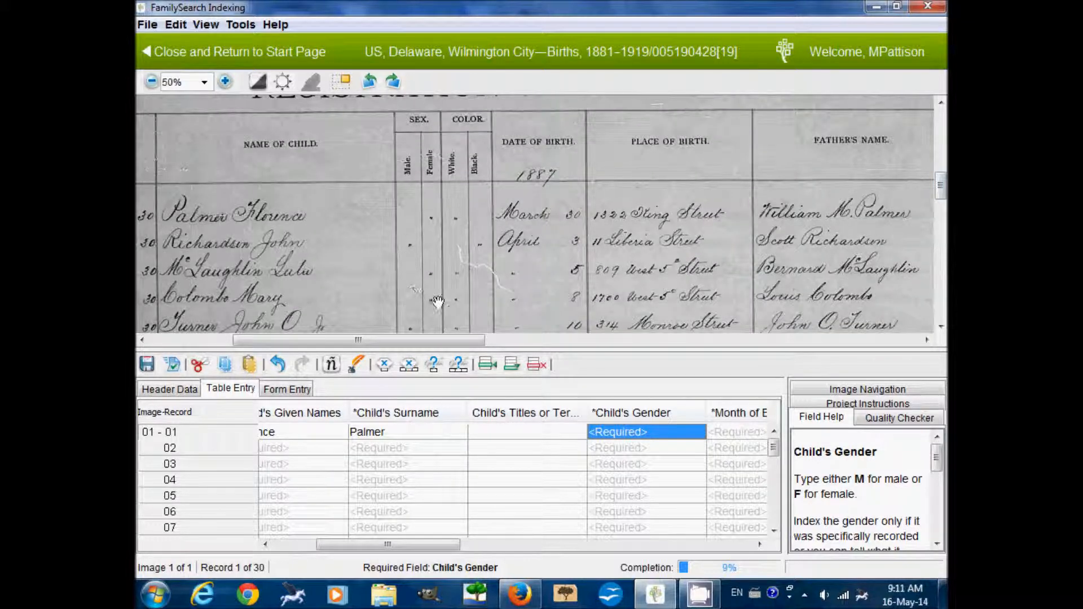
{"action": "left_click_drag", "start_coordinate": [941, 195], "coordinate": [941, 180]}
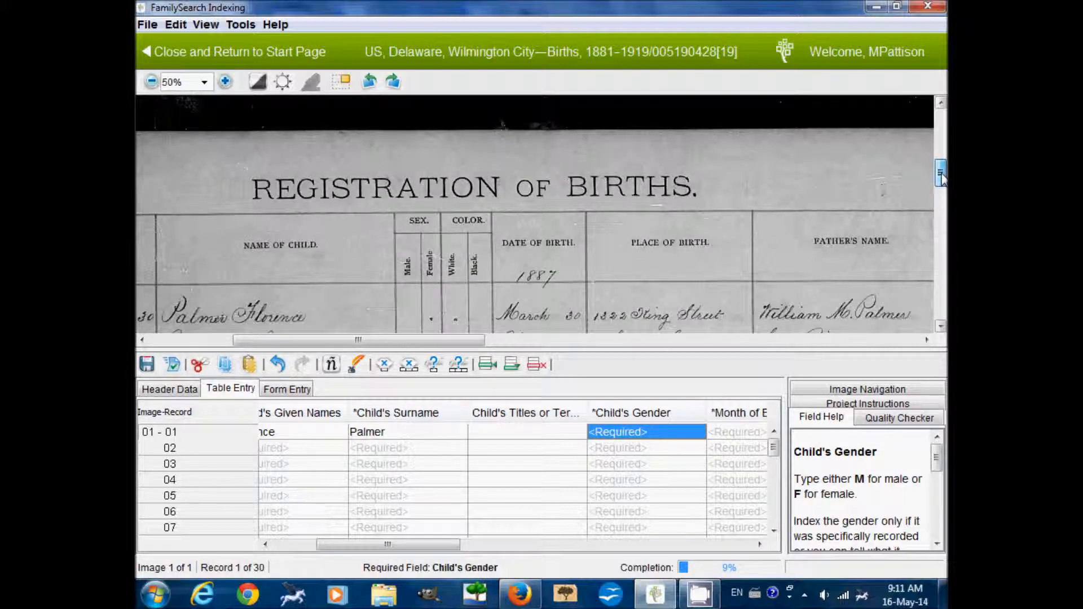
{"action": "type", "text": "F"}
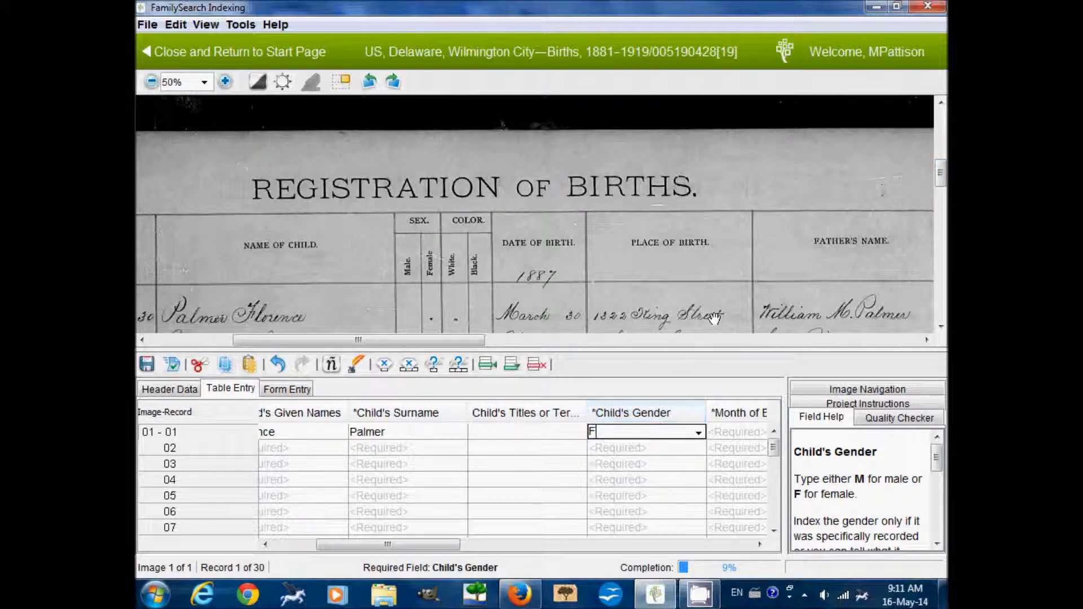
{"action": "key", "text": "Tab"}
Enter the month, day and year of birth from the register's Date of Birth column in record 01.
{"action": "left_click_drag", "start_coordinate": [506, 269], "coordinate": [715, 260]}
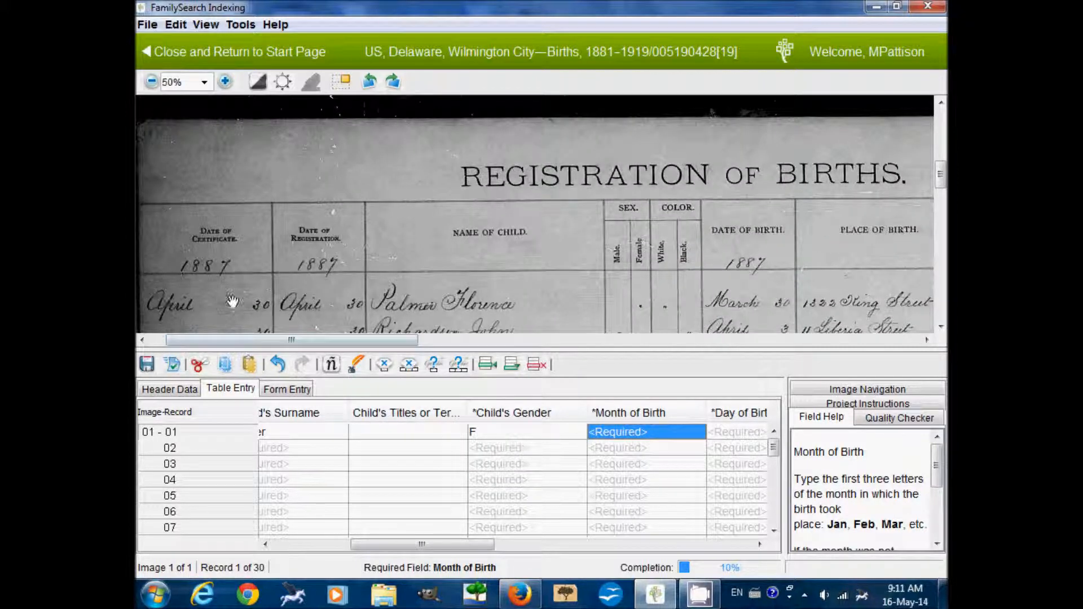
{"action": "left_click_drag", "start_coordinate": [779, 210], "coordinate": [576, 226]}
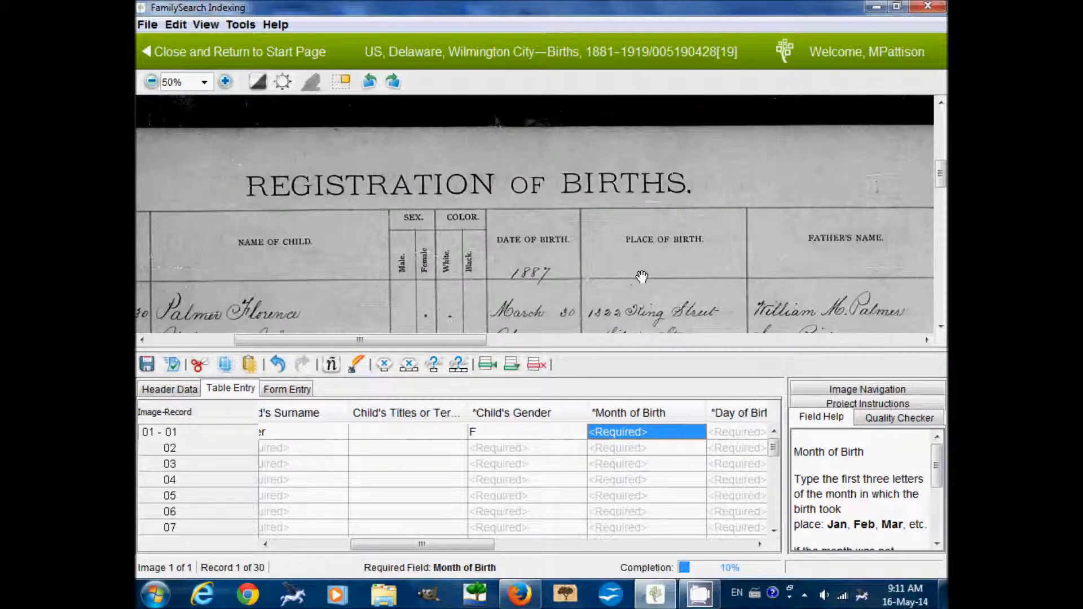
{"action": "type", "text": "Mar"}
{"action": "key", "text": "Tab"}
{"action": "type", "text": "30"}
{"action": "key", "text": "Tab"}
{"action": "type", "text": "1"}
{"action": "key", "text": "Tab"}
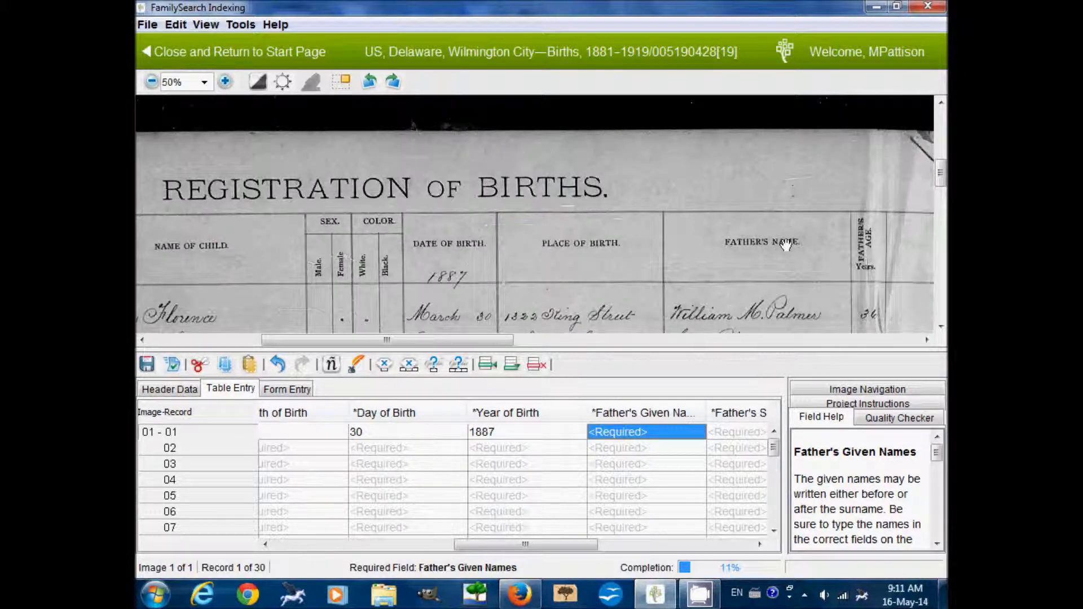
Enter the father's given names and surname from the register in record 01, leaving his titles or terms blank.
{"action": "type", "text": "William M"}
{"action": "key", "text": "Tab"}
{"action": "type", "text": "P"}
{"action": "key", "text": "Tab"}
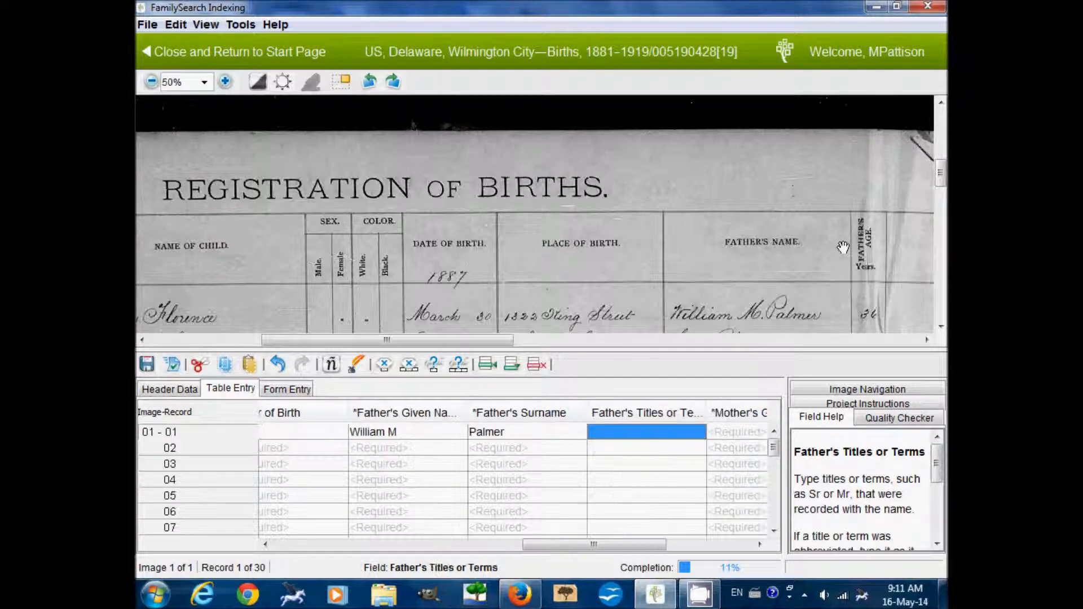
{"action": "key", "text": "Tab"}
Enter the mother's given name and pre-marriage surname in record 01, leave her titles blank and advance to record 02.
{"action": "left_click_drag", "start_coordinate": [843, 247], "coordinate": [688, 247]}
{"action": "left_click_drag", "start_coordinate": [887, 271], "coordinate": [590, 253]}
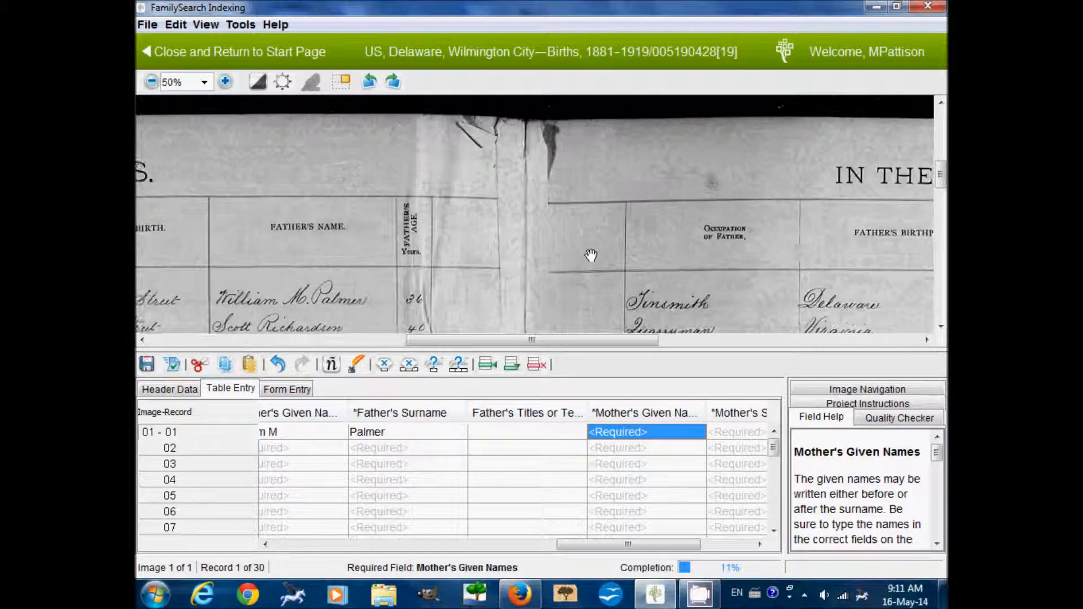
{"action": "left_click_drag", "start_coordinate": [814, 254], "coordinate": [572, 252]}
{"action": "left_click_drag", "start_coordinate": [777, 246], "coordinate": [604, 238]}
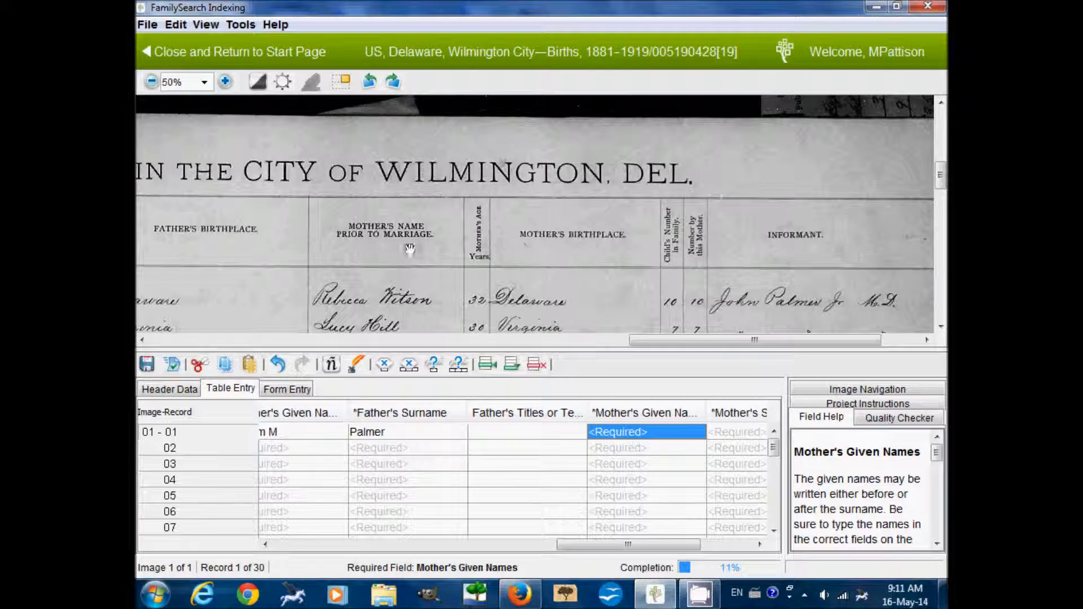
{"action": "type", "text": "Rebecca"}
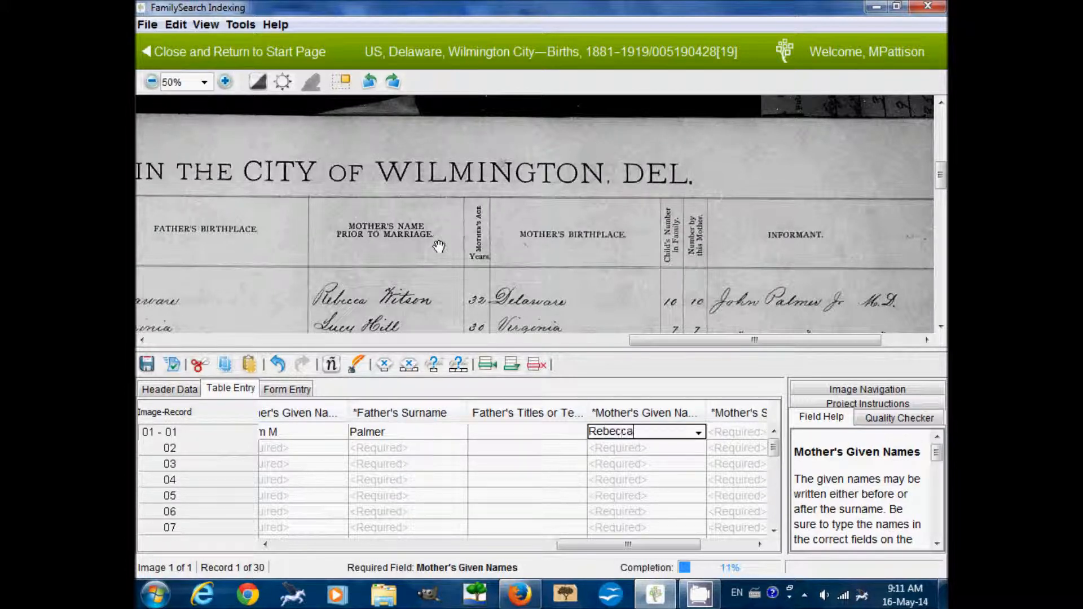
{"action": "key", "text": "Tab"}
{"action": "type", "text": "Wi"}
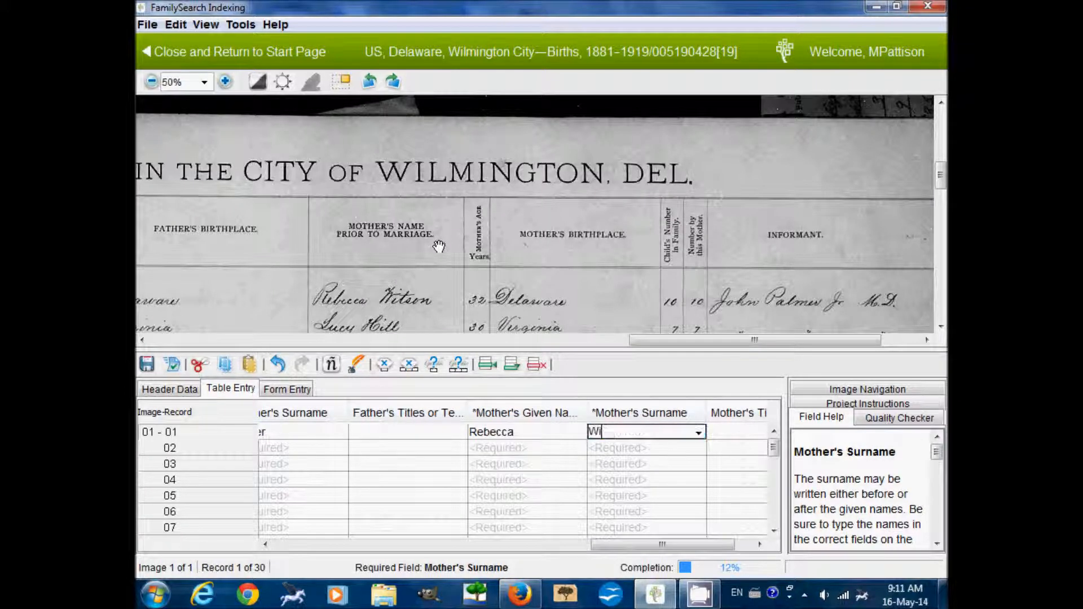
{"action": "key", "text": "Tab"}
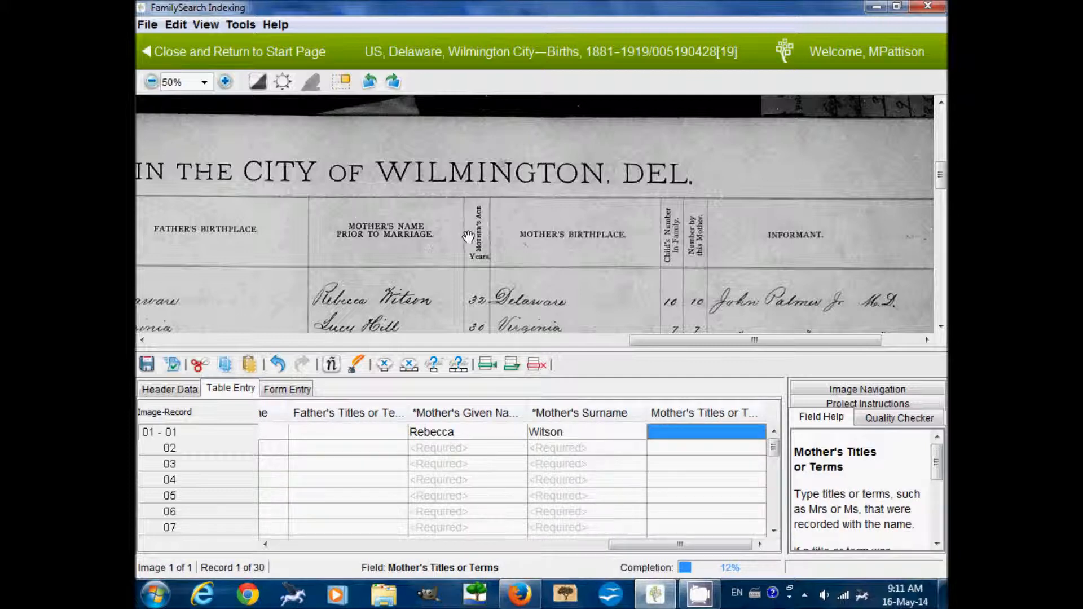
{"action": "key", "text": "Tab"}
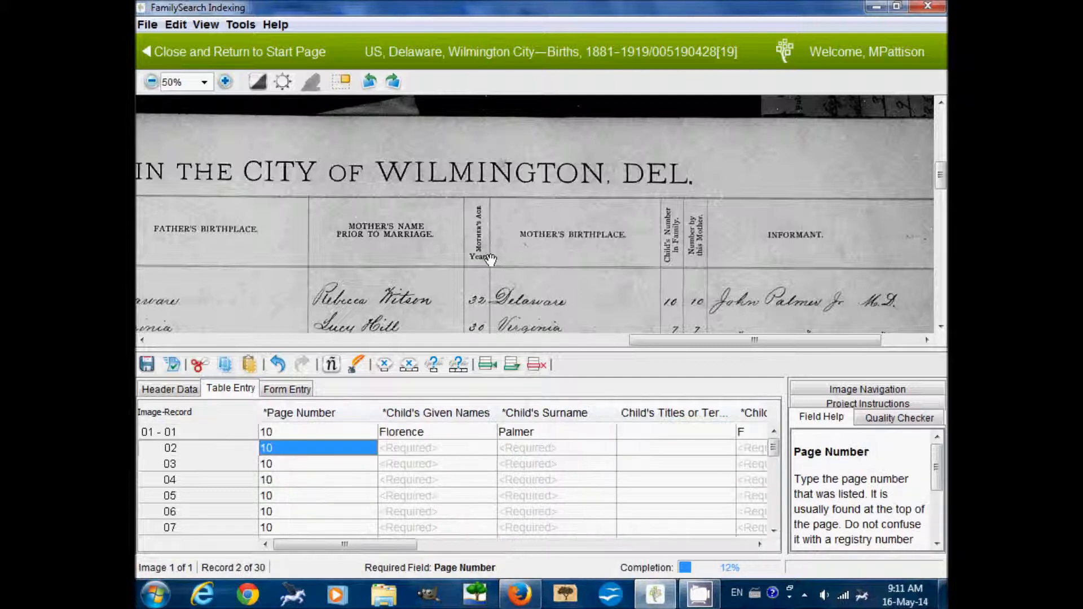